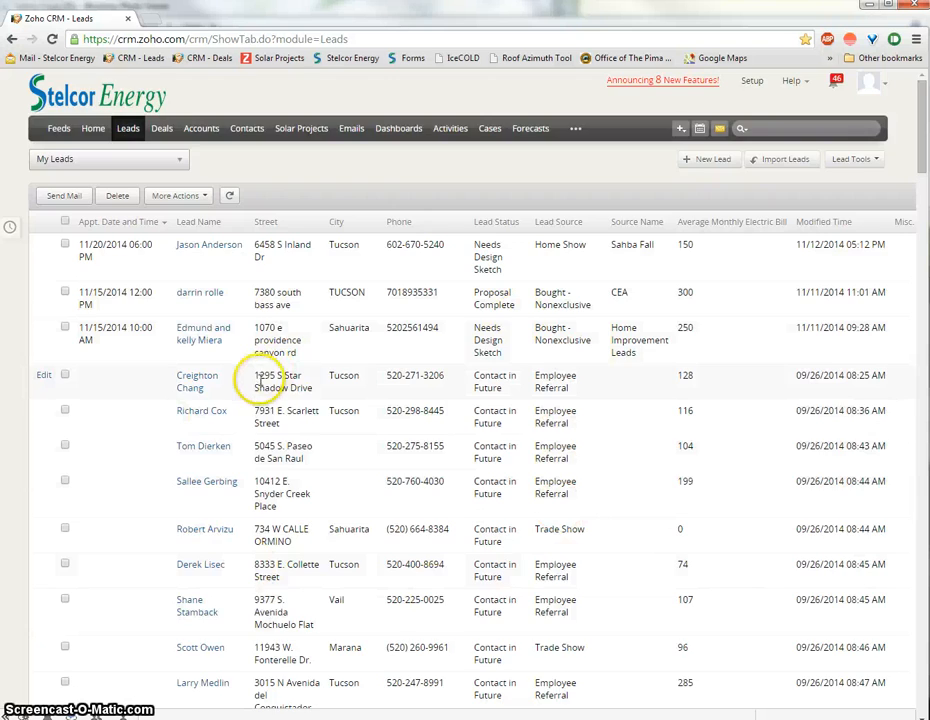
Step: Start a new lead so a blank Create Lead form opens
scroll(258, 384, "down", 3)
scroll(243, 378, "up", 3)
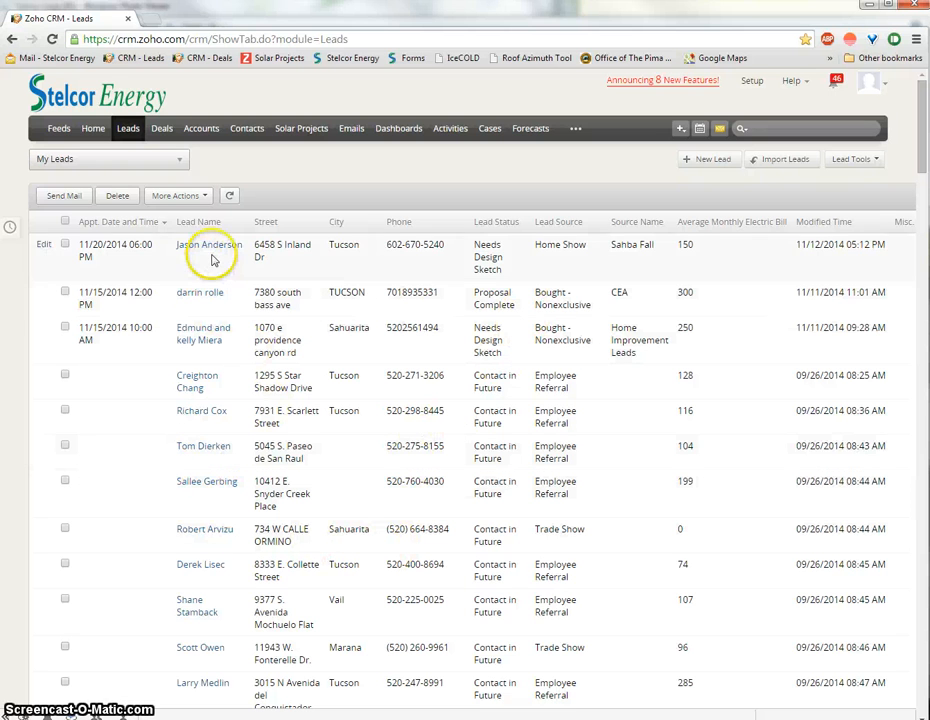
left_click(706, 170)
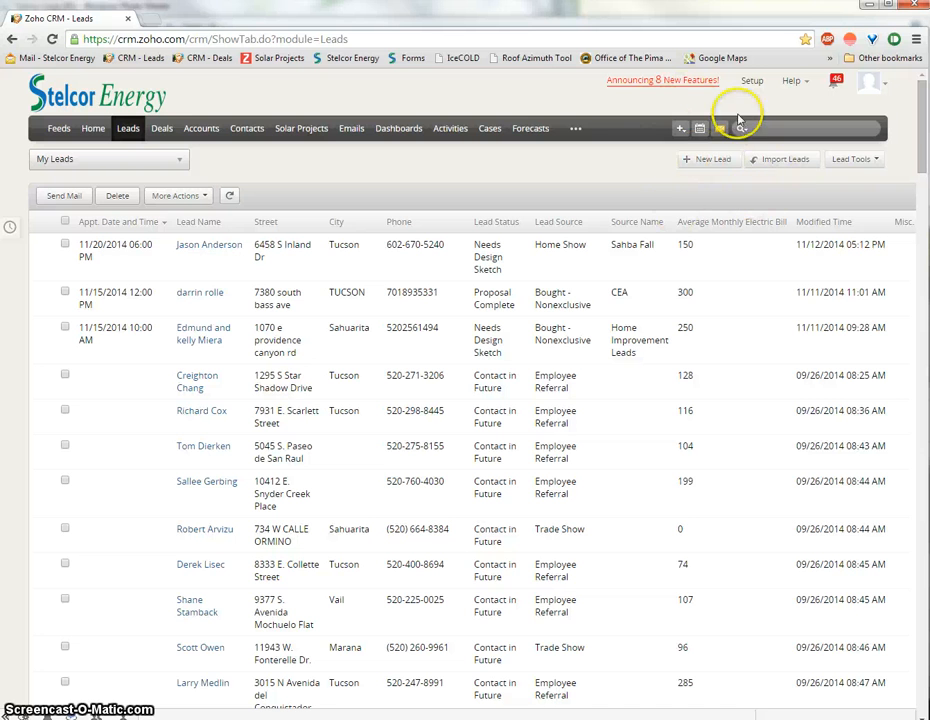
left_click(709, 164)
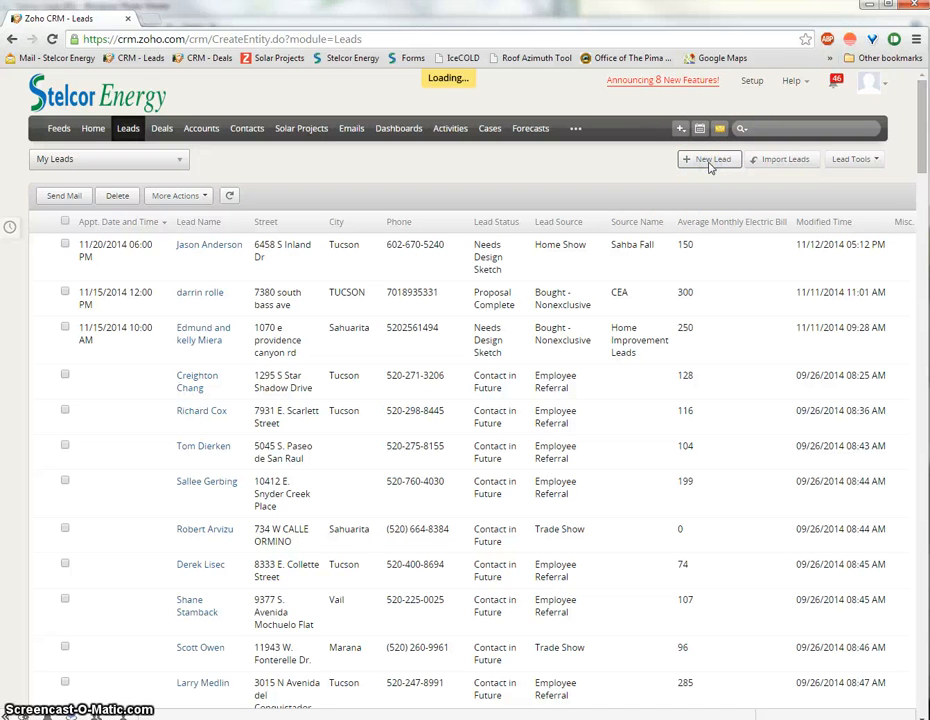
left_click(656, 216)
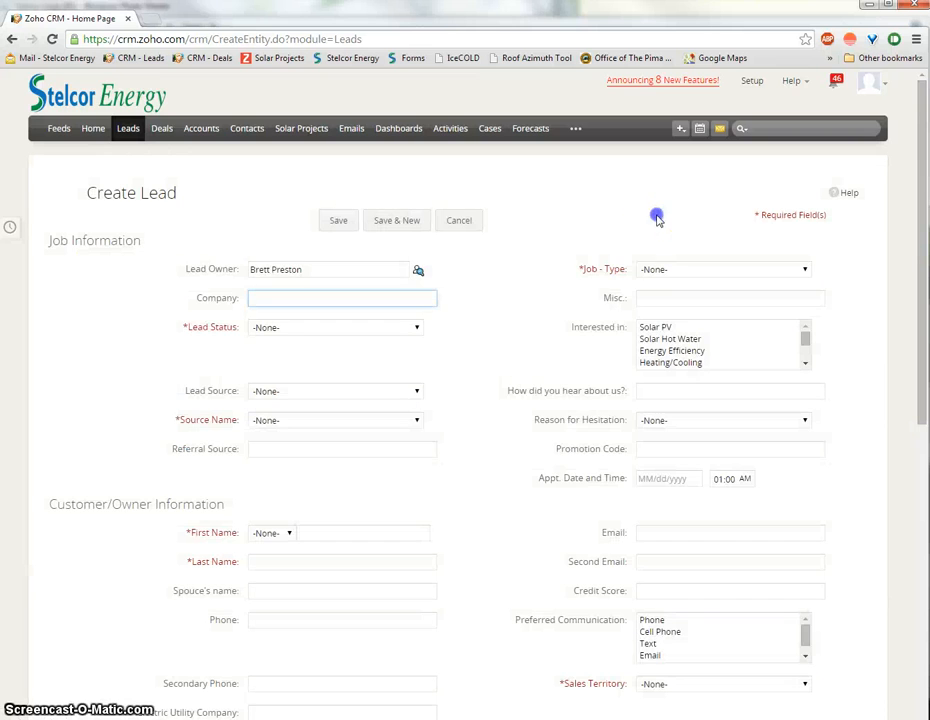
scroll(577, 250, "down", 3)
scroll(575, 253, "down", 2)
scroll(577, 257, "up", 5)
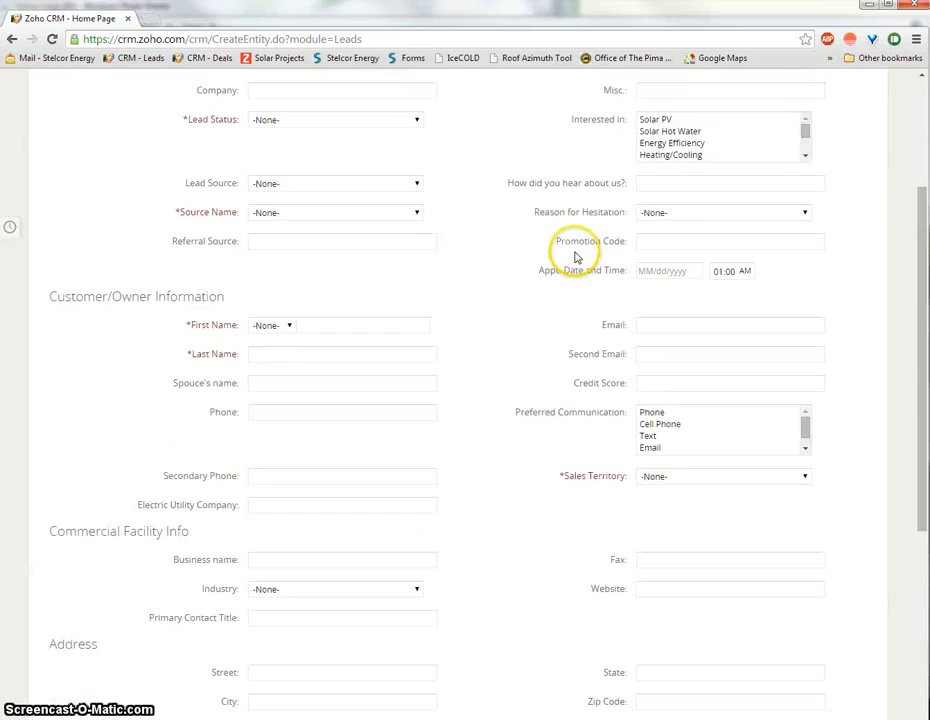
left_click(545, 243)
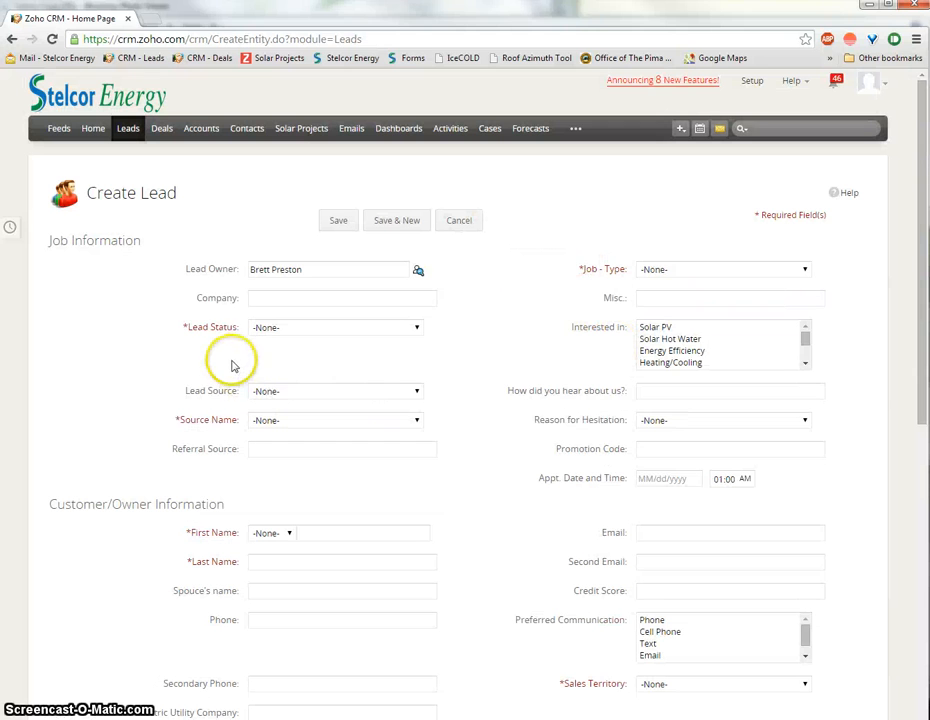
Step: Note the required Lead Status and Source Name fields, then enter the customer's full name as Company
left_click_drag(184, 327, 236, 326)
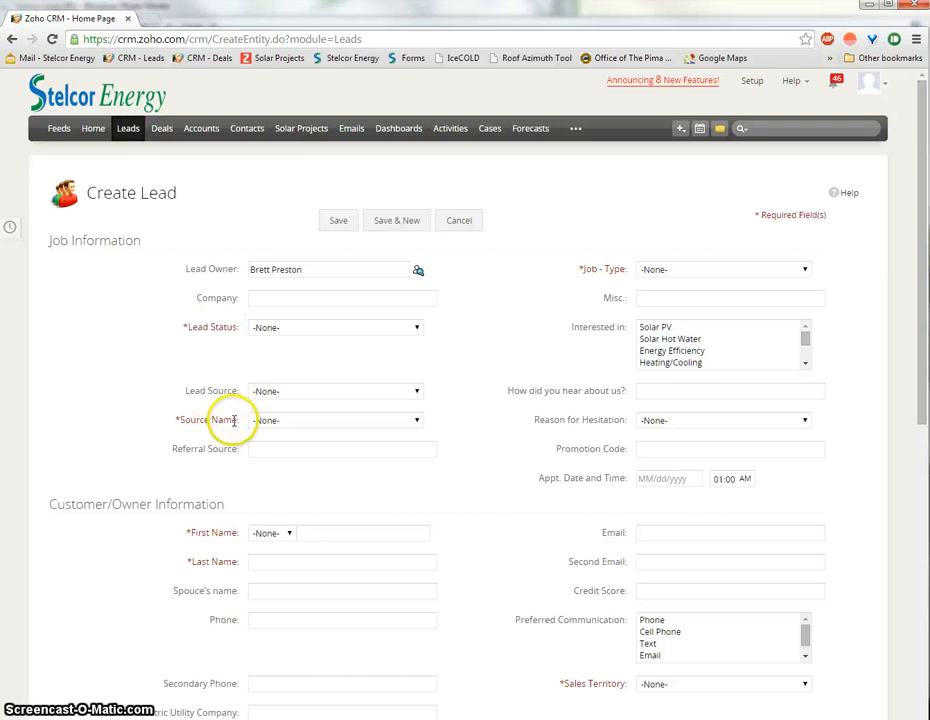
left_click_drag(239, 419, 171, 419)
left_click(642, 215)
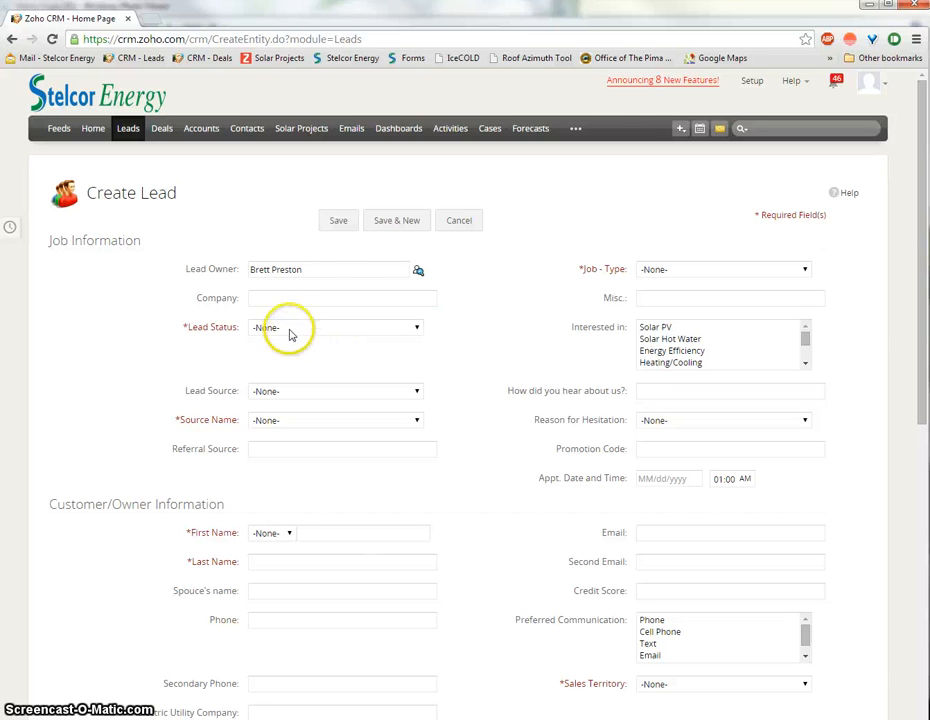
left_click(303, 300)
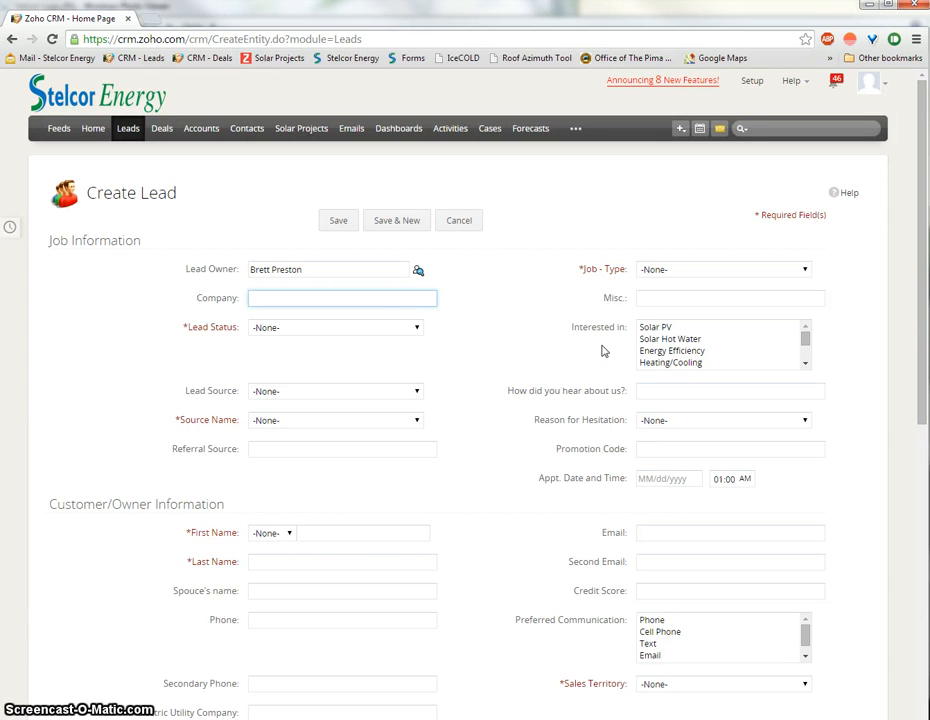
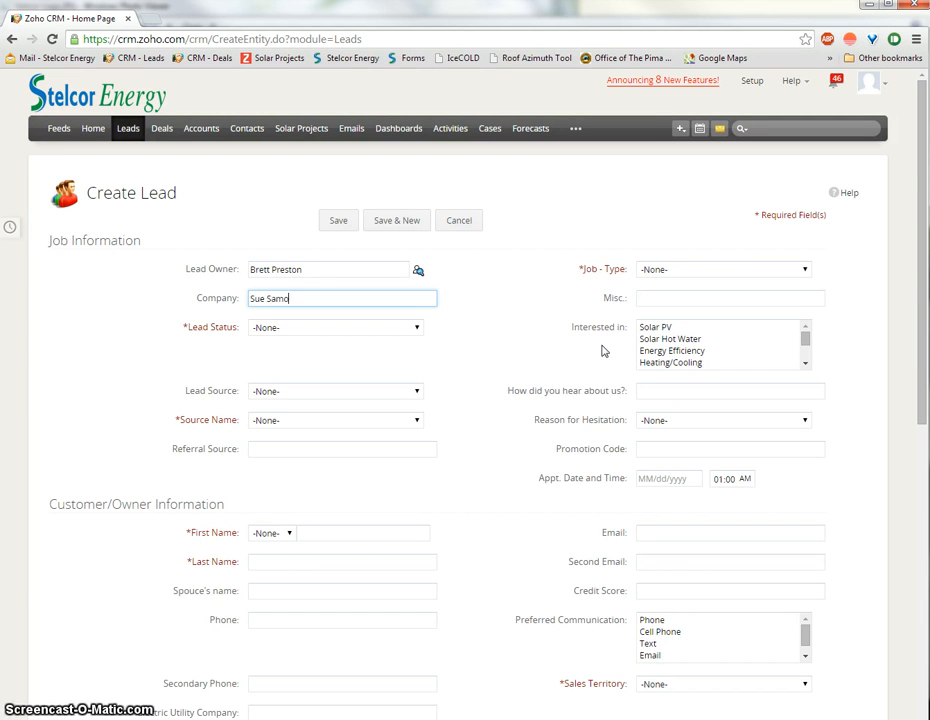
Step: Set the Job-Type to Residential
left_click(668, 270)
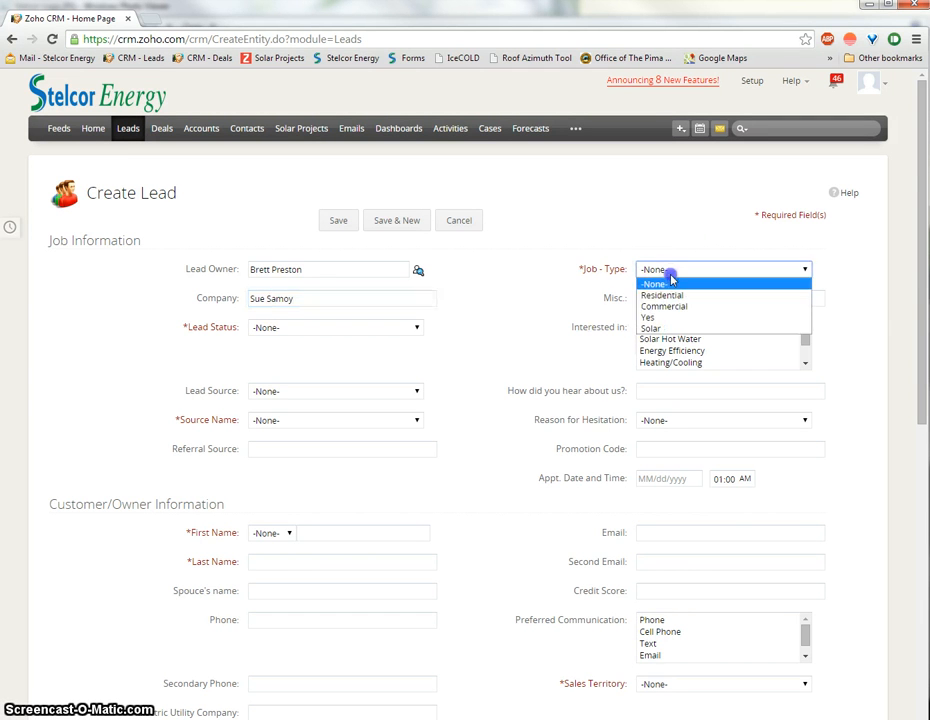
left_click(670, 295)
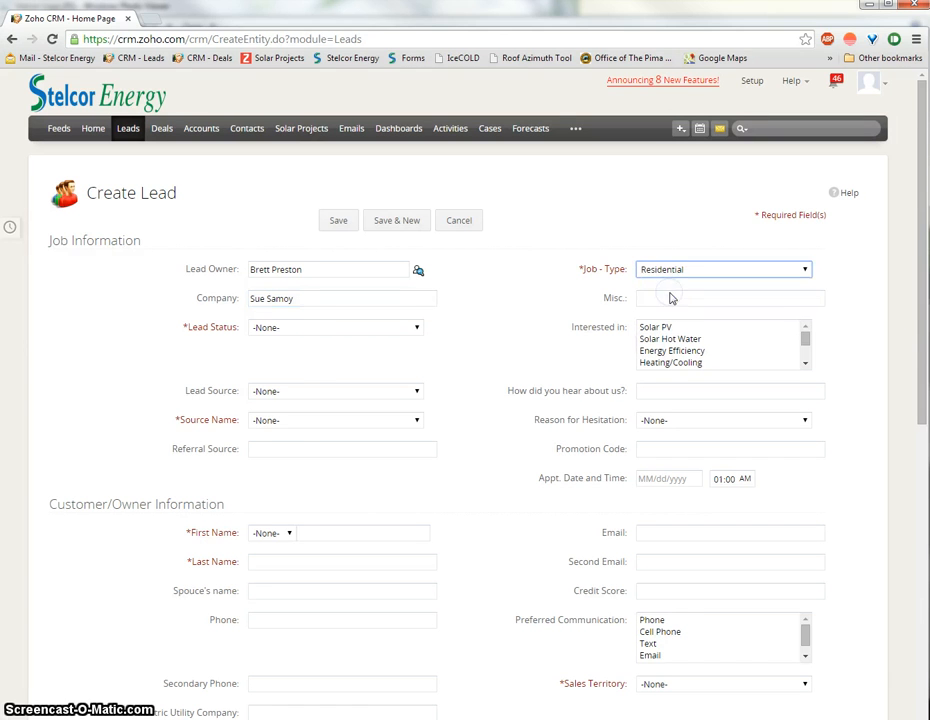
left_click(675, 304)
left_click(297, 330)
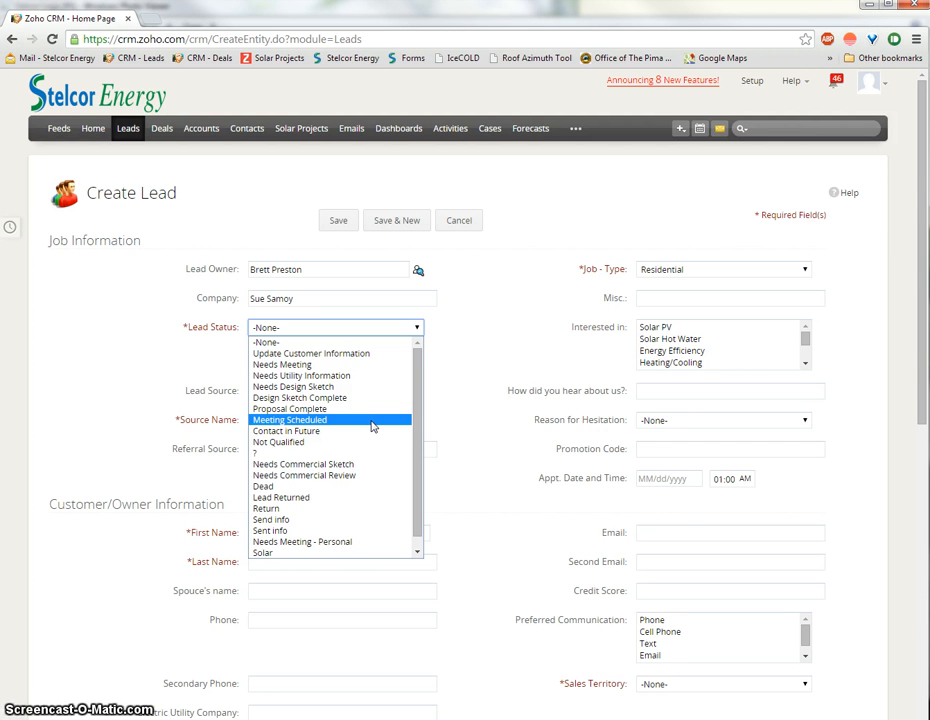
Step: Choose Update Customer Information from the Lead Status dropdown
left_click(374, 431)
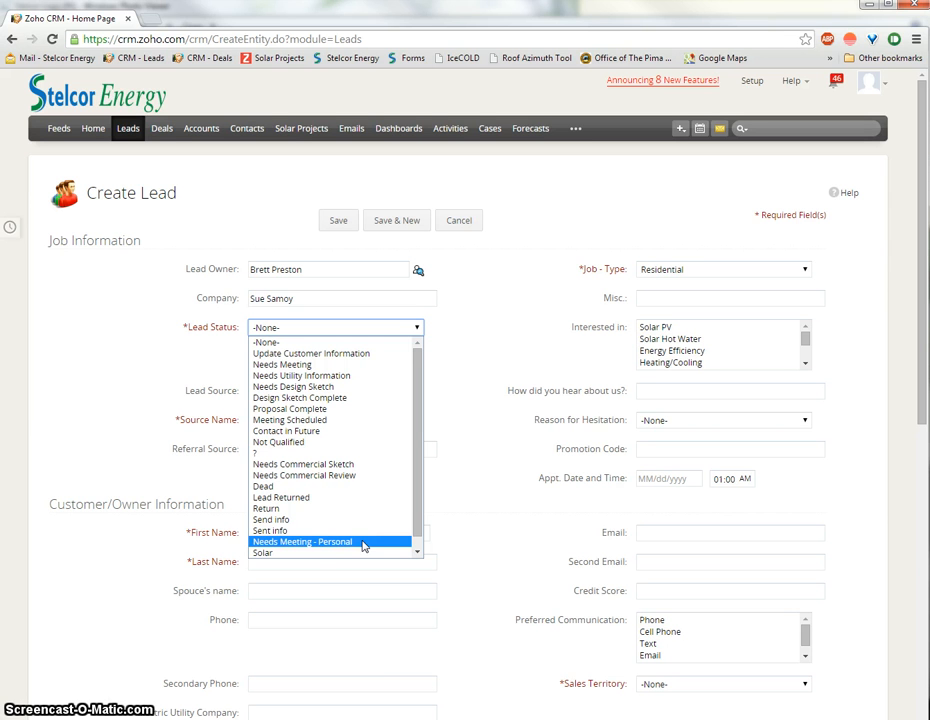
scroll(358, 540, "down", 1)
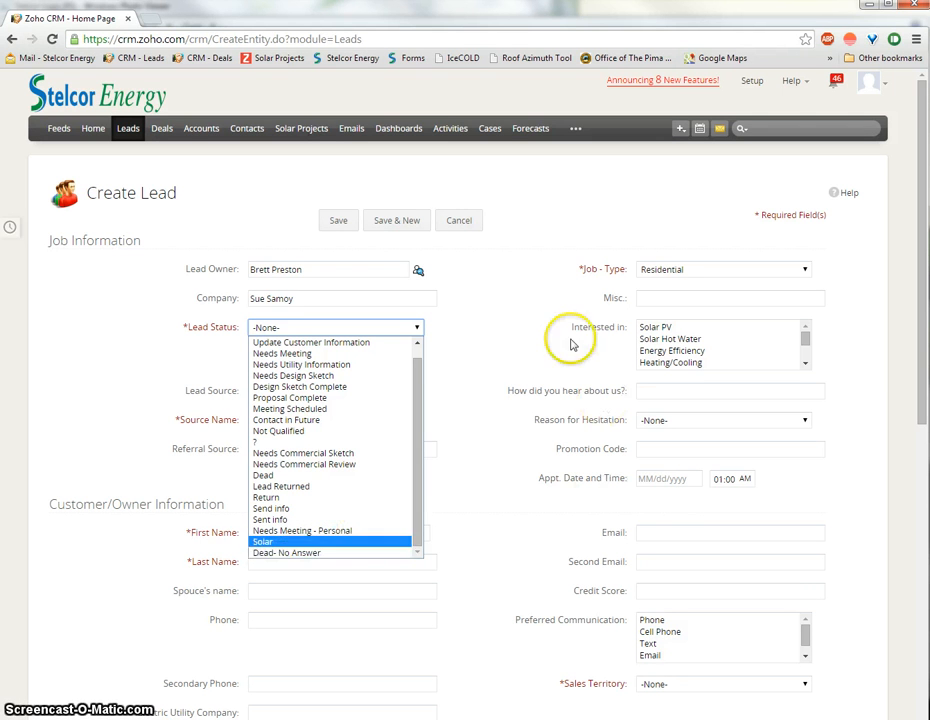
left_click(542, 305)
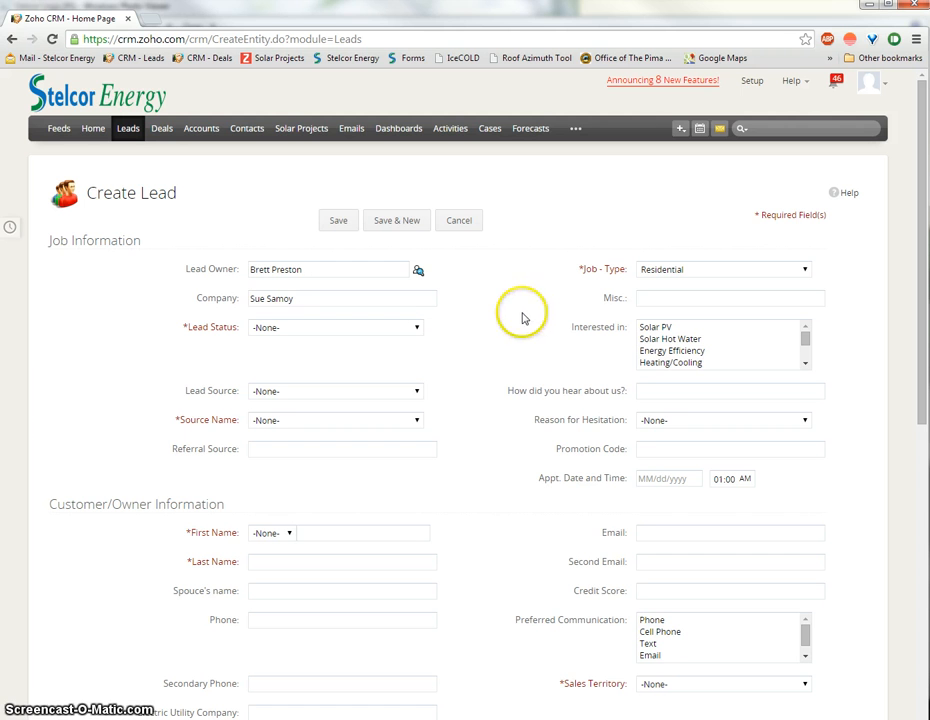
left_click(411, 331)
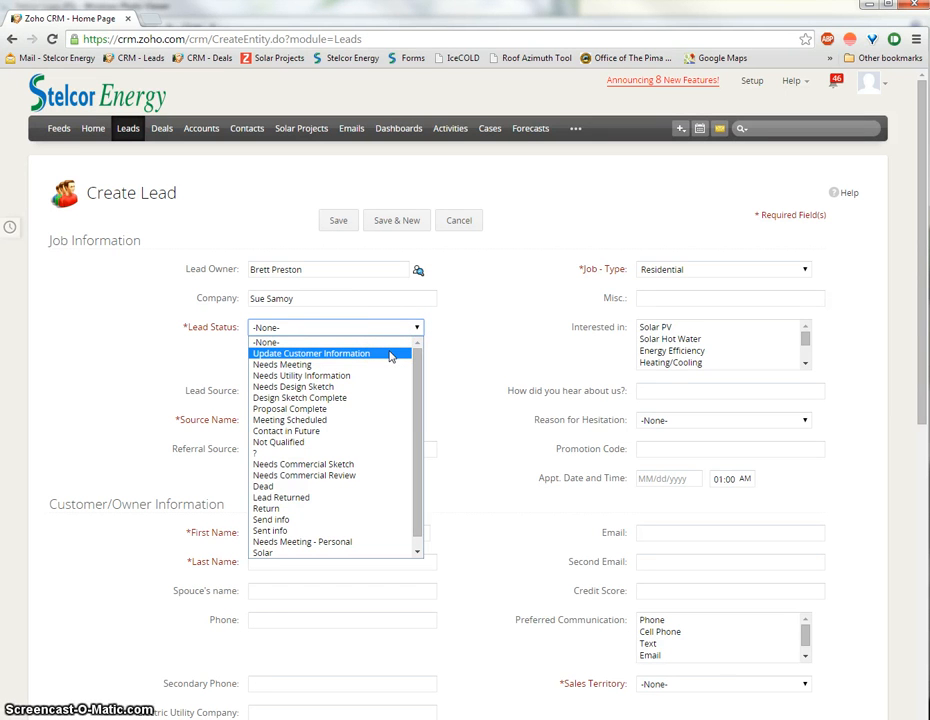
left_click(390, 355)
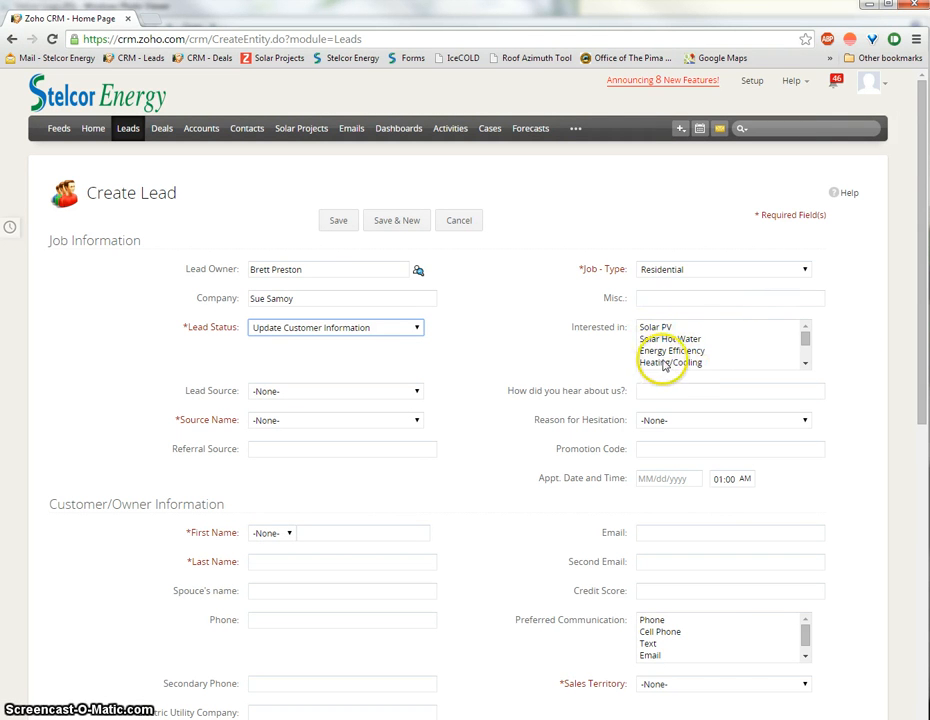
Step: Try several options in the Interested in list, landing on Solar PV
left_click(805, 366)
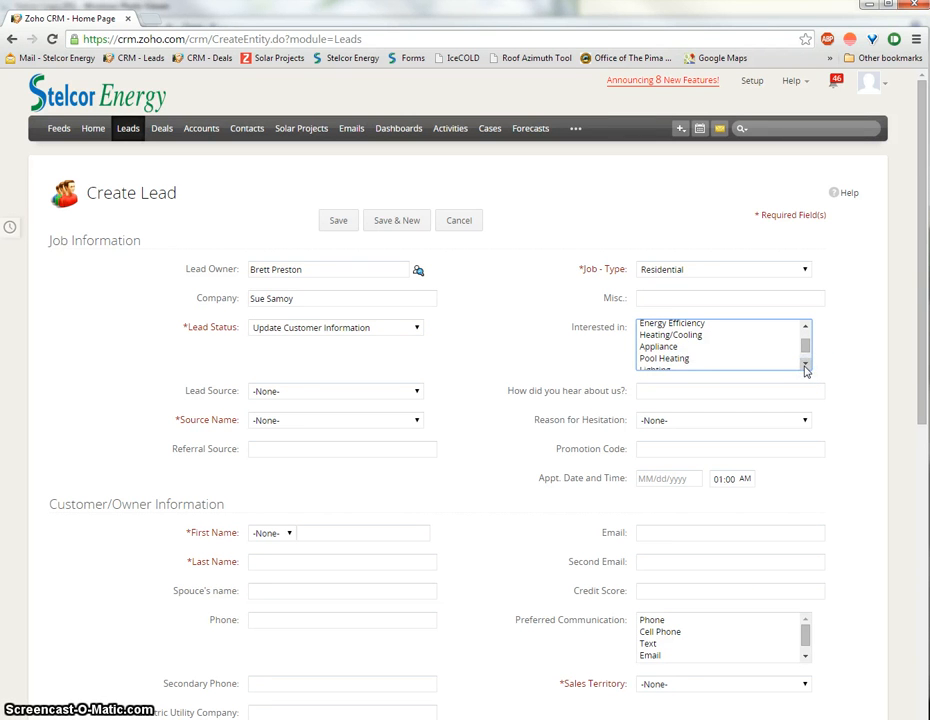
left_click(805, 366)
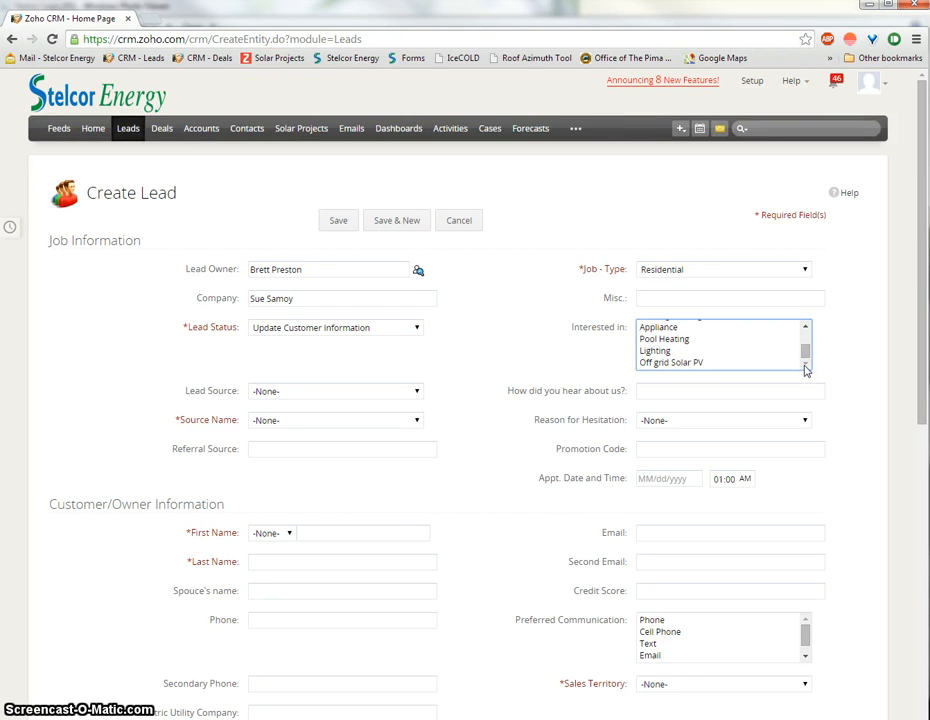
left_click_drag(805, 351, 800, 334)
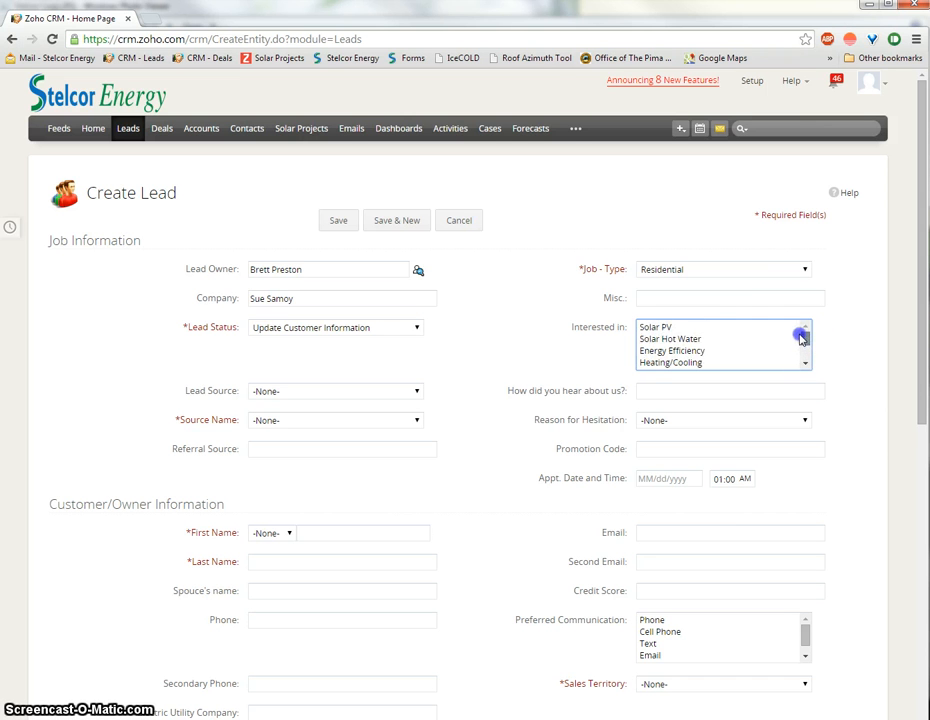
left_click(737, 328)
left_click(735, 339)
left_click(733, 351)
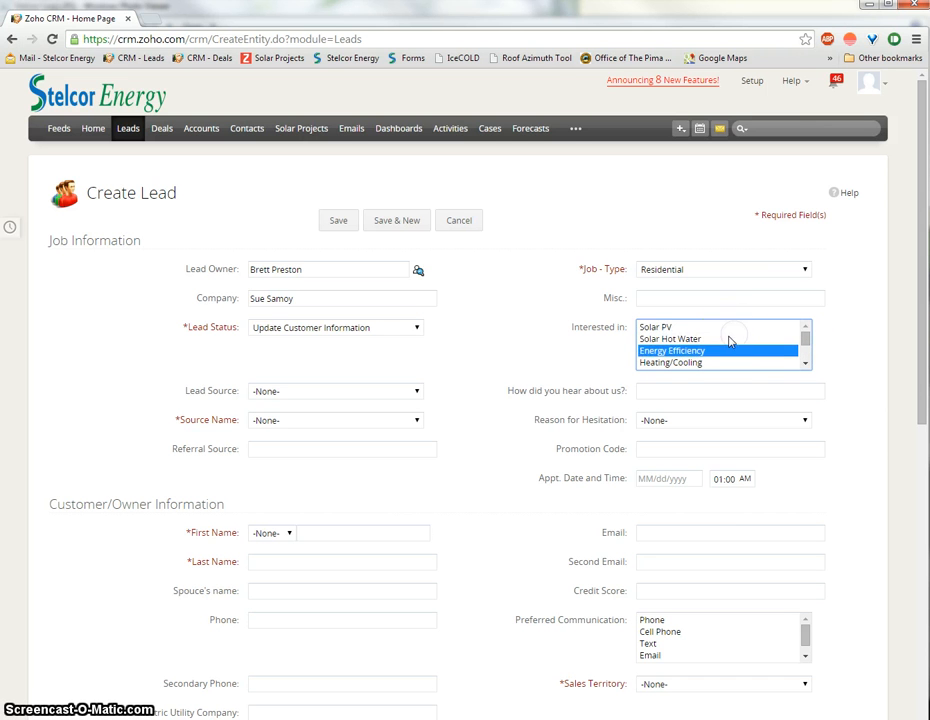
left_click(727, 328)
left_click(716, 340)
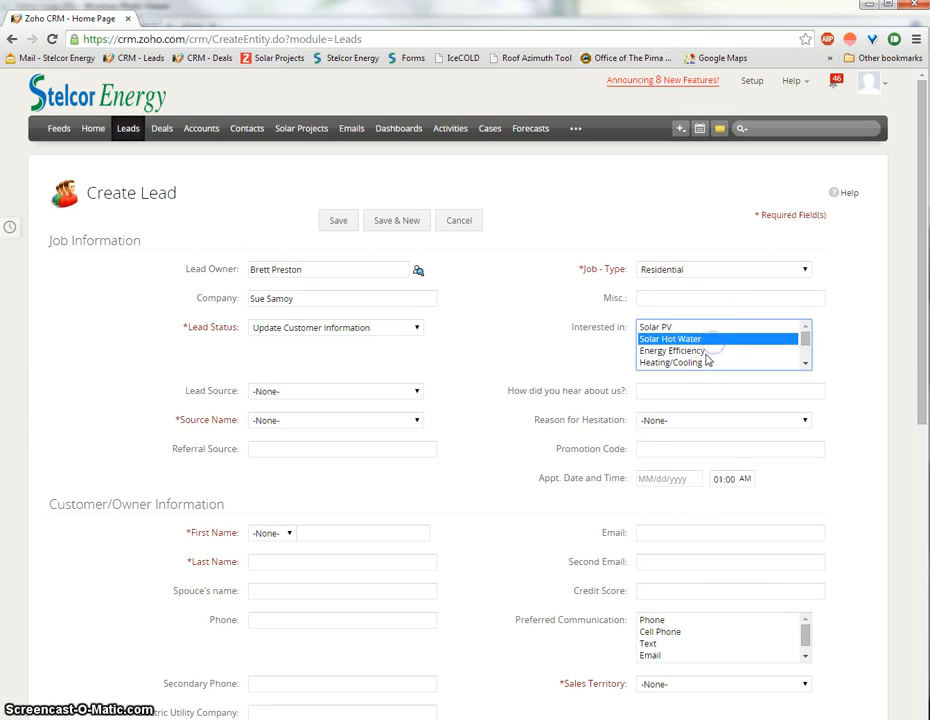
left_click(706, 356)
left_click(706, 328)
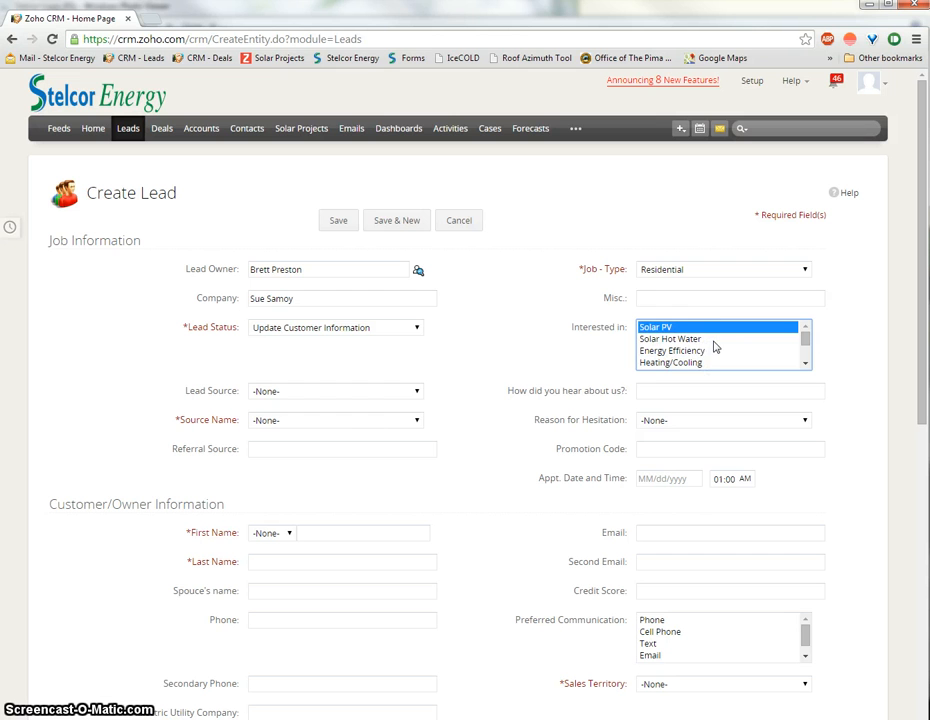
left_click(713, 331)
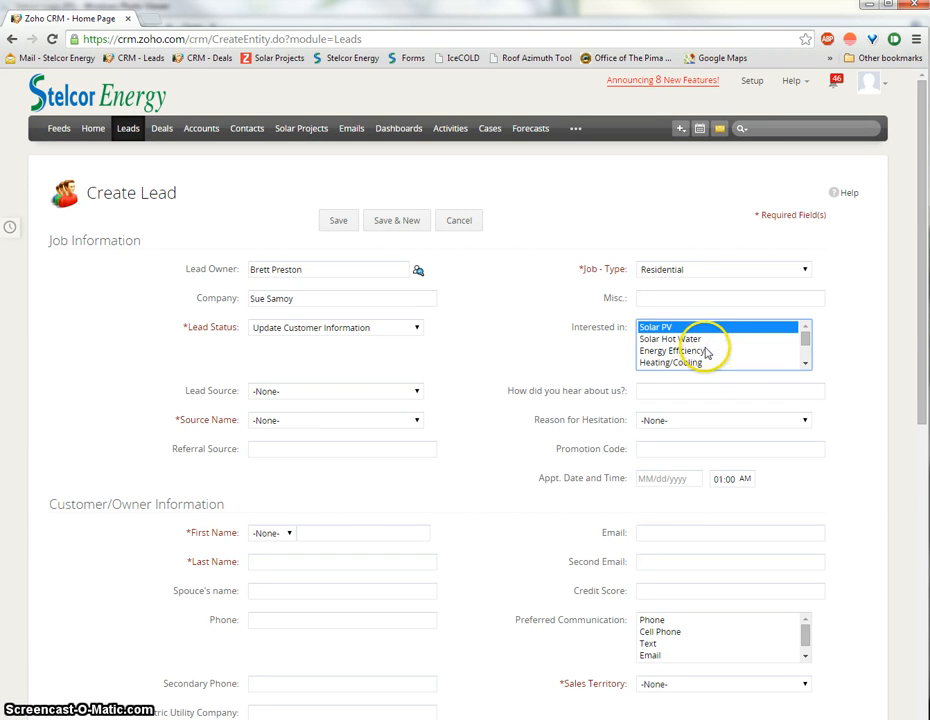
Step: Narrow the Interested in selection back to Solar PV only
left_click(700, 353, "ctrl")
left_click(707, 365, "ctrl")
left_click(709, 340, "ctrl")
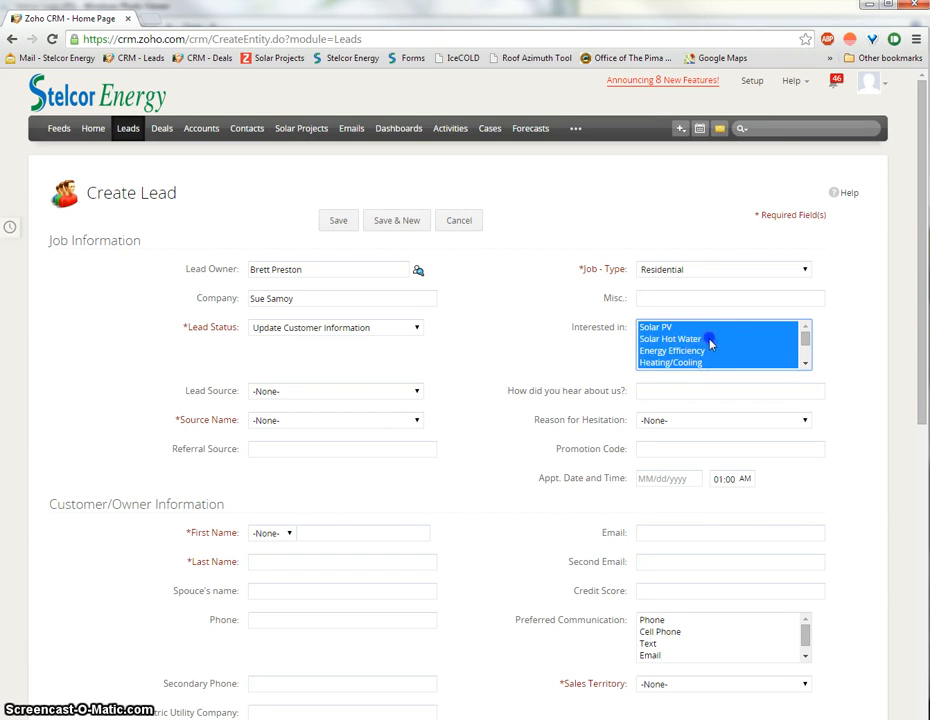
left_click(709, 341, "ctrl")
left_click(708, 352, "ctrl")
left_click(709, 363, "ctrl")
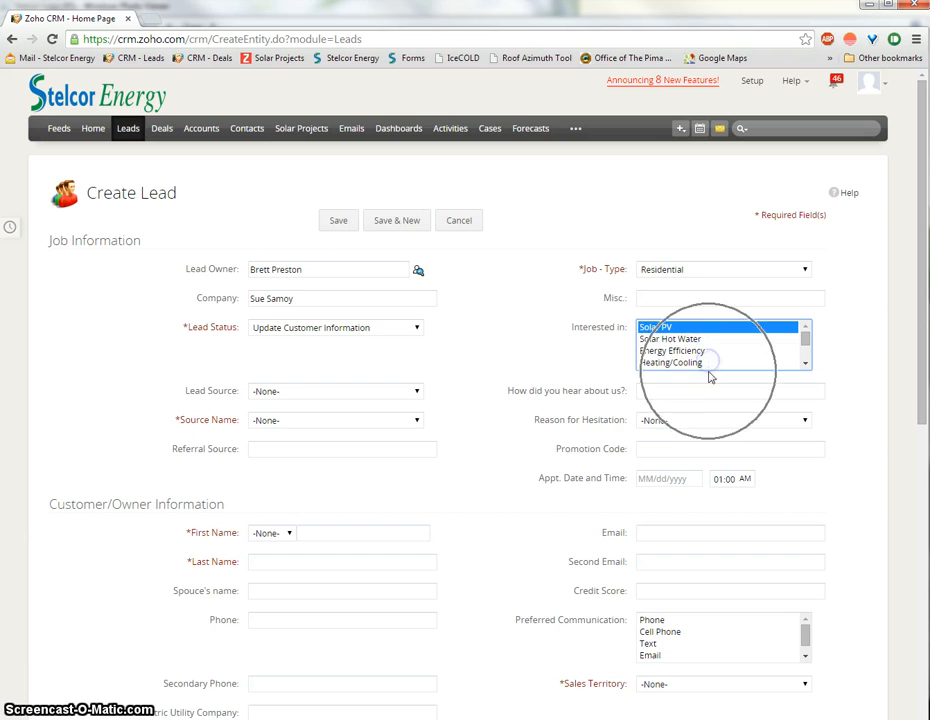
left_click(500, 381)
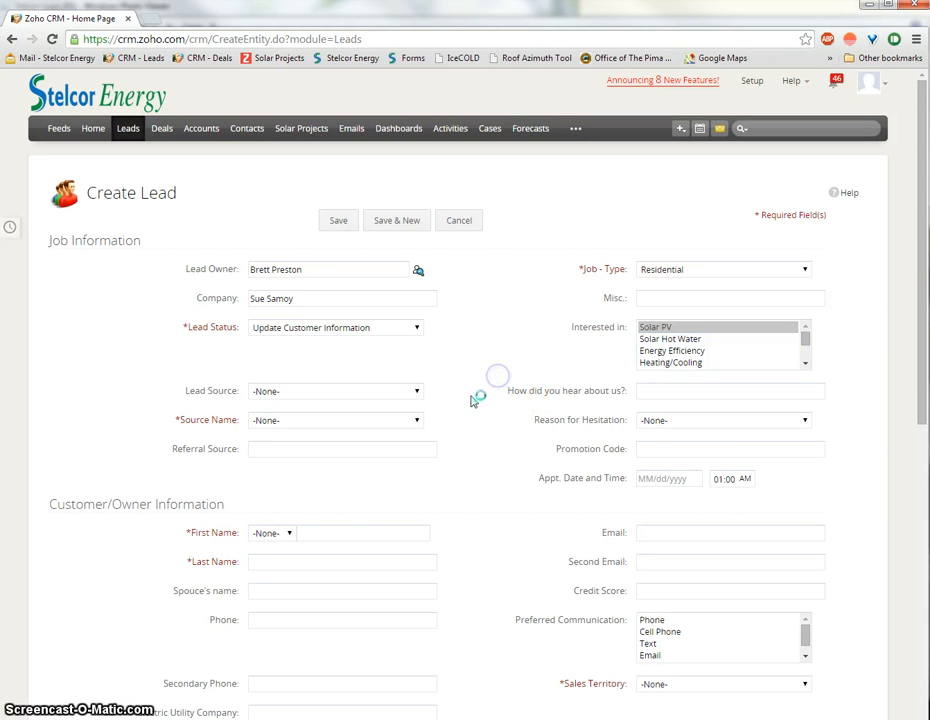
scroll(465, 397, "down", 3)
Step: Pick Customer Referral from the Lead Source dropdown
left_click(255, 256)
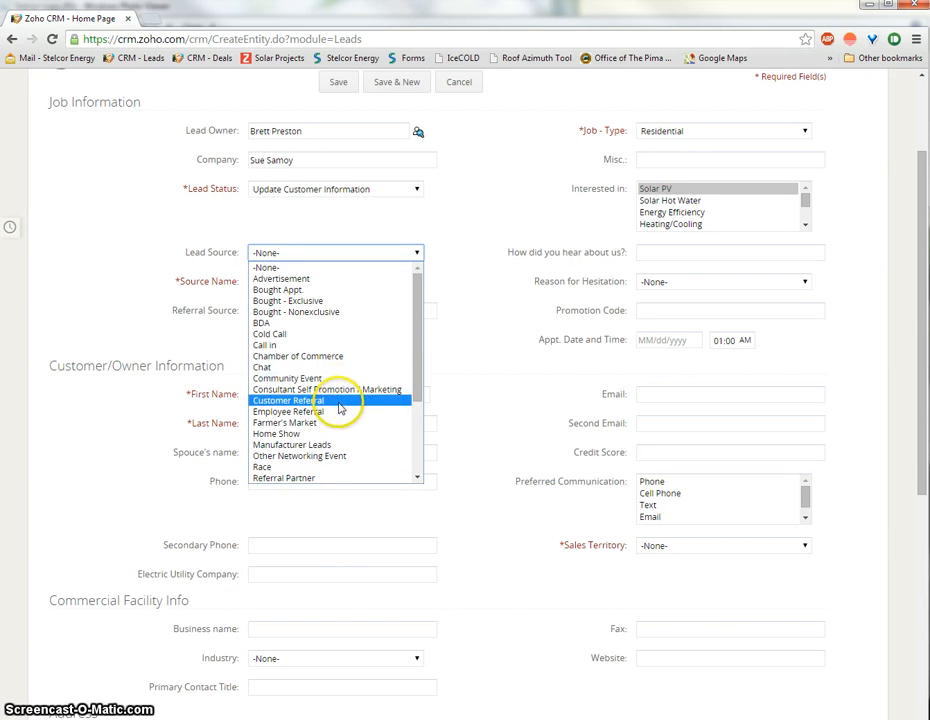
scroll(336, 408, "down", 4)
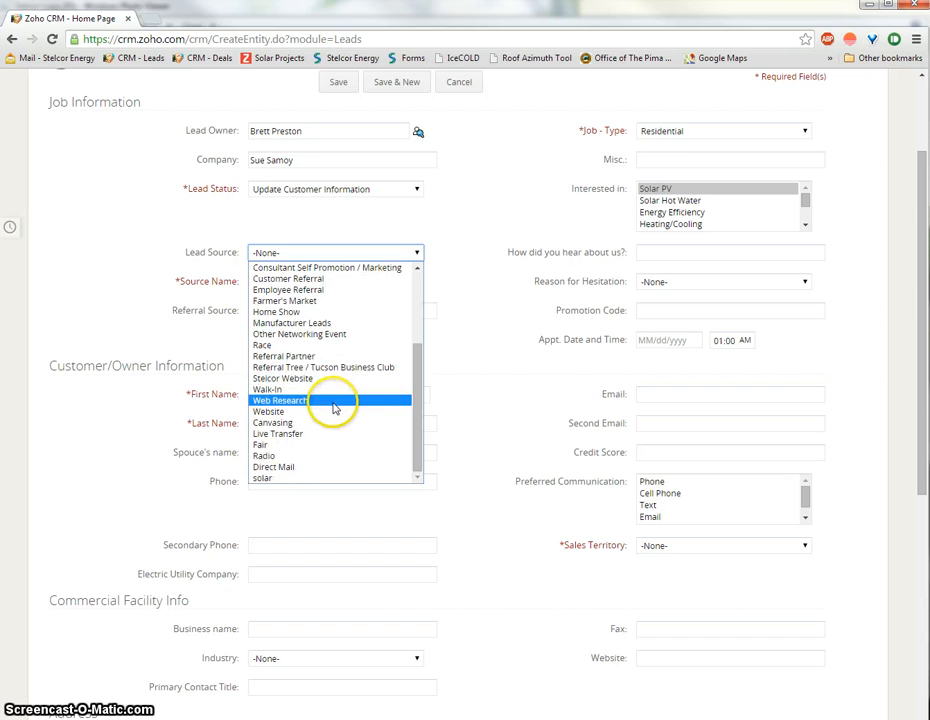
left_click(306, 280)
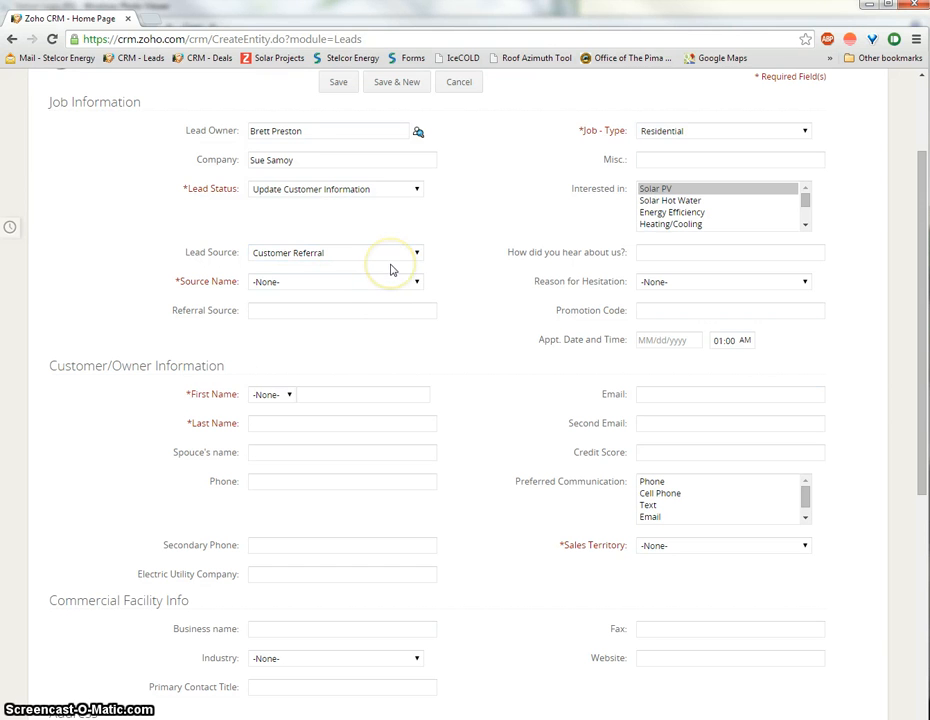
left_click(305, 286)
Step: Change Lead Source to Home Show and pick Sahba Fall as its Source Name
scroll(322, 350, "down", 10)
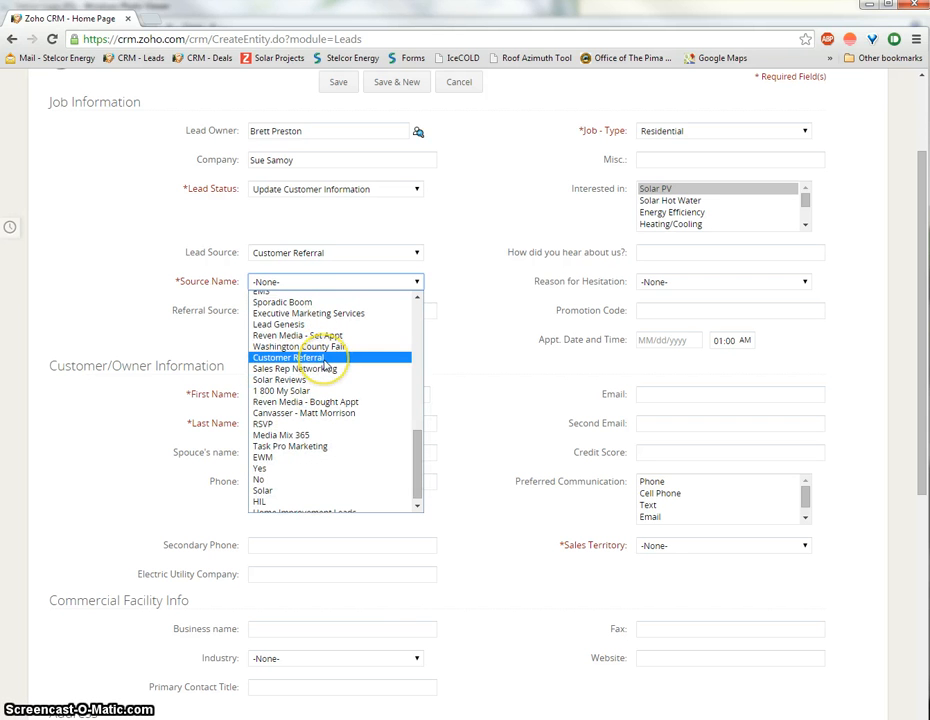
left_click(324, 358)
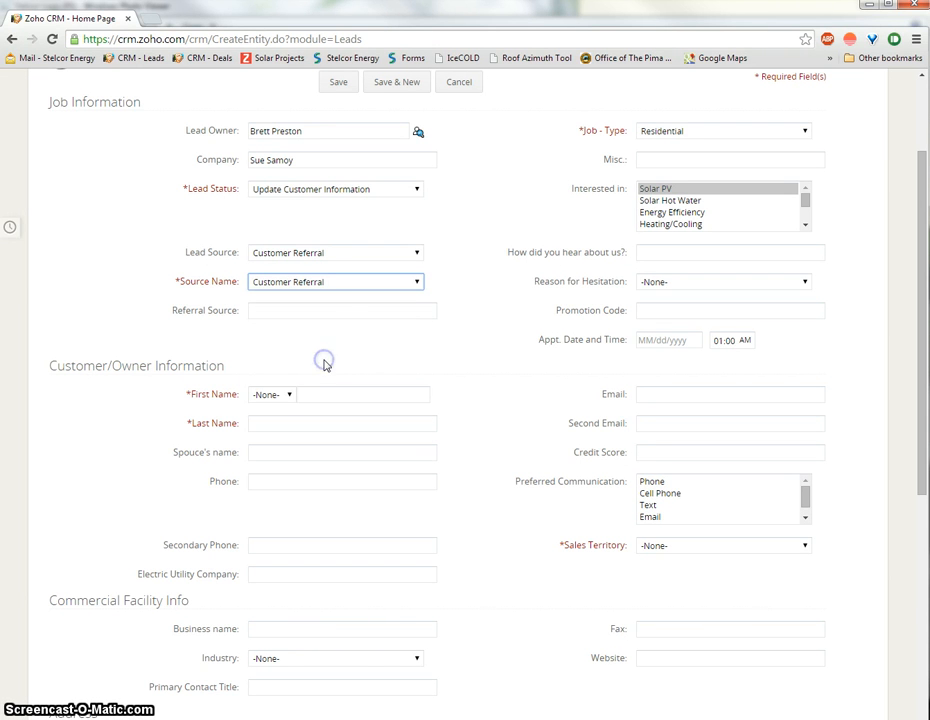
left_click(342, 254)
left_click(321, 312)
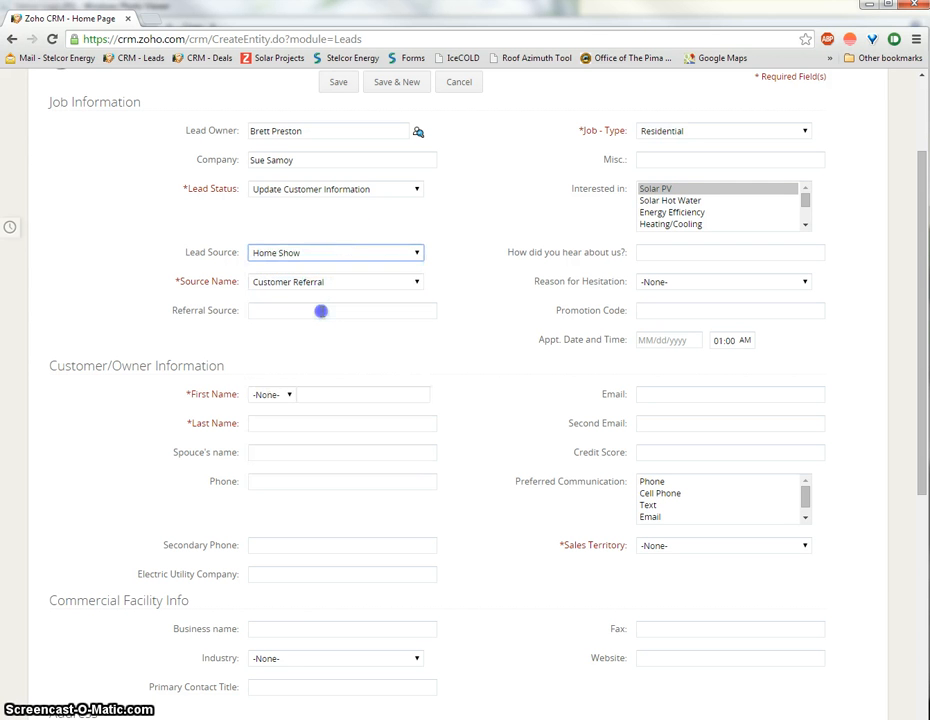
left_click(274, 287)
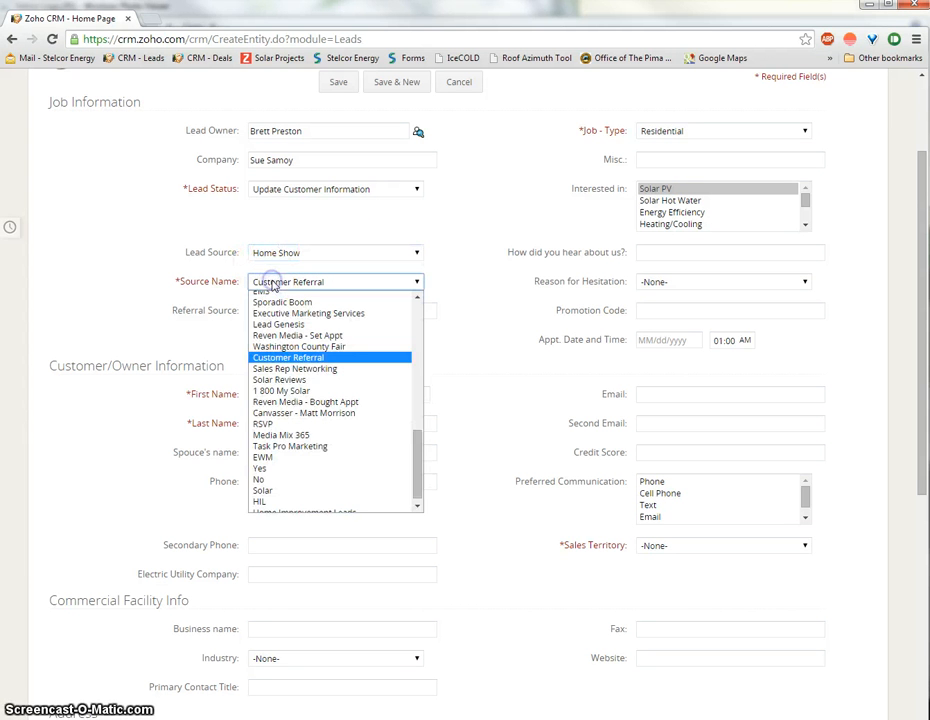
left_click_drag(415, 440, 407, 343)
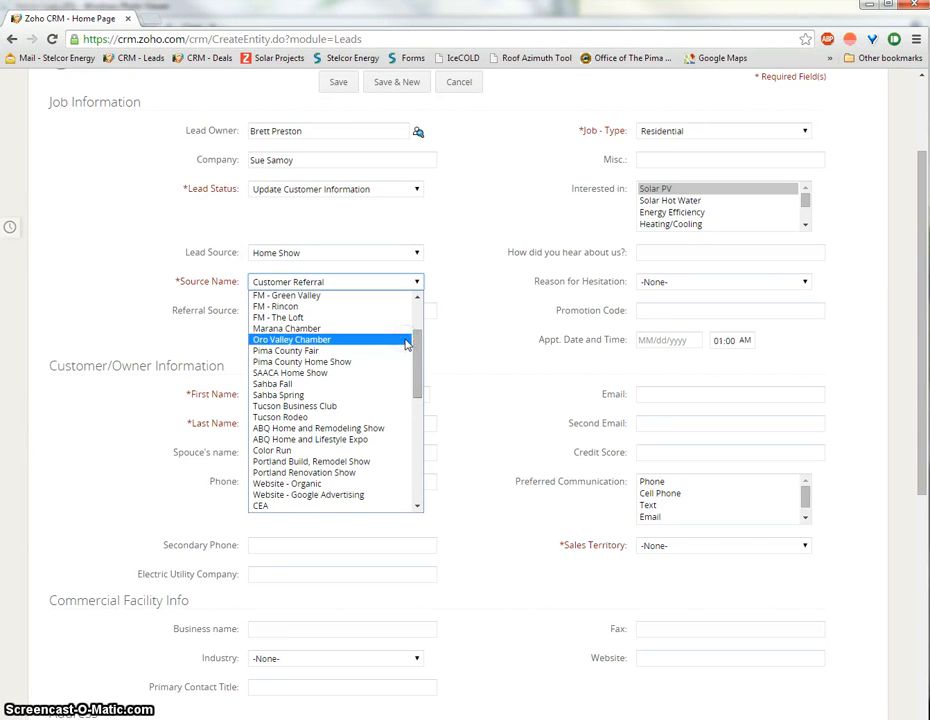
left_click(381, 386)
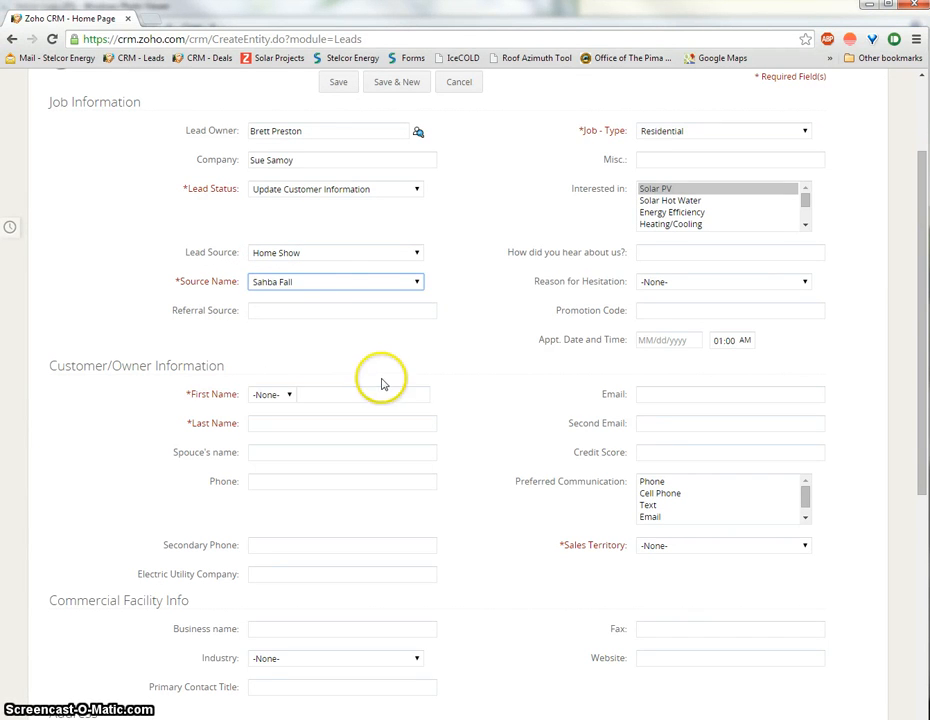
left_click(199, 282)
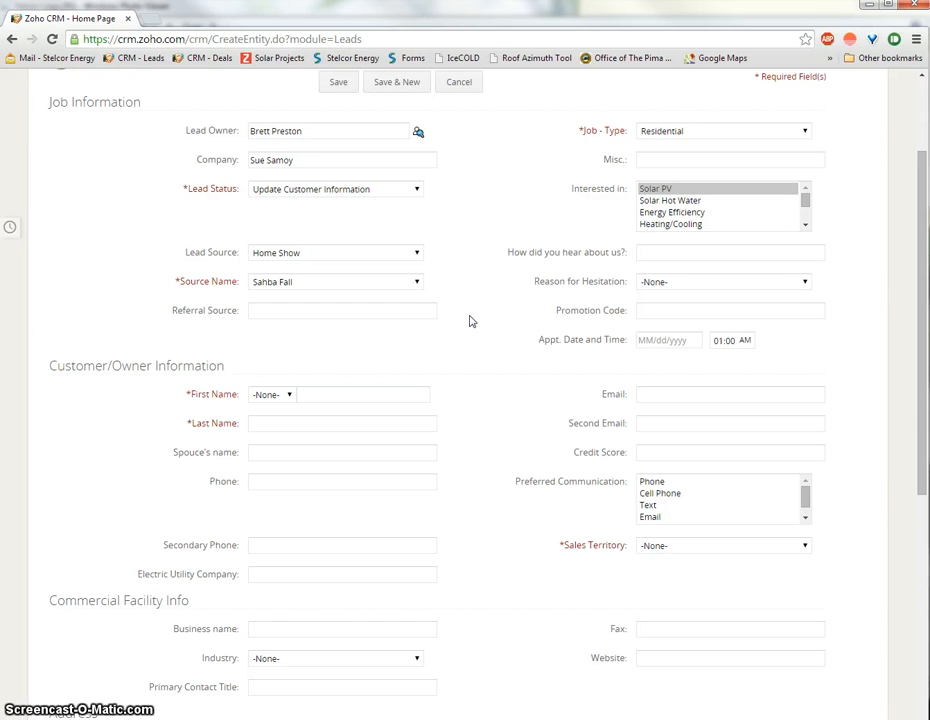
Step: Reset Lead Source and Source Name to Customer Referral after briefly trying Employee Referral
left_click(394, 252)
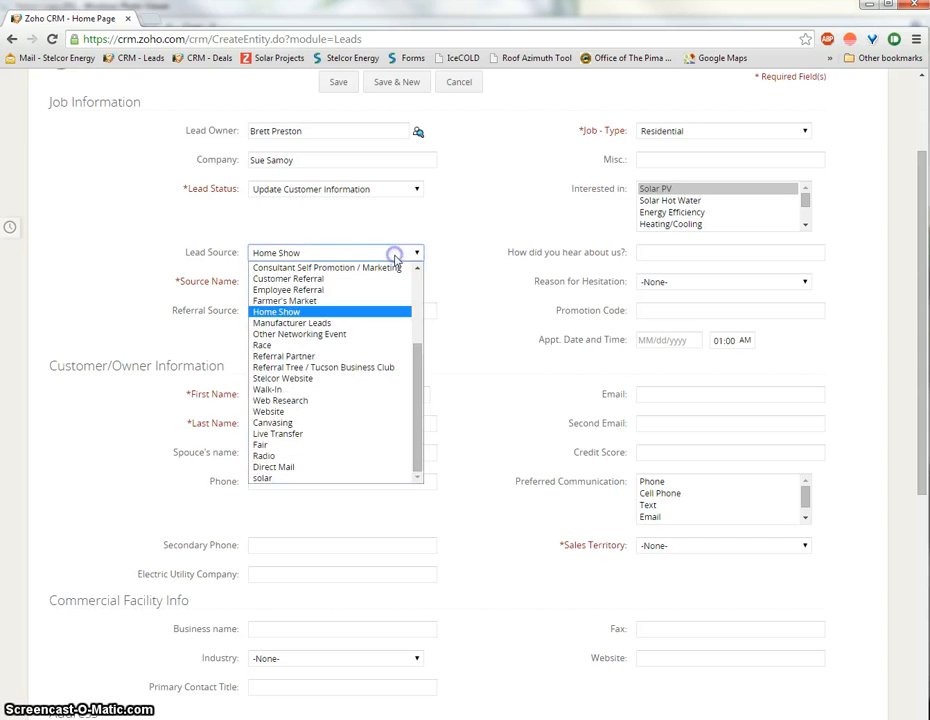
left_click(362, 290)
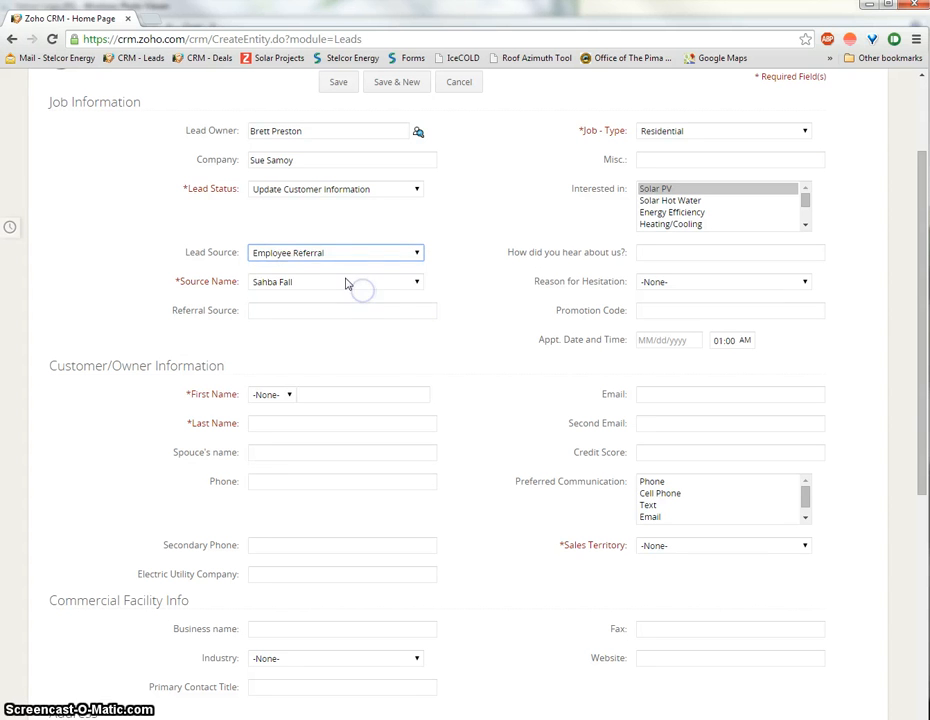
left_click(318, 254)
left_click(307, 279)
left_click(305, 282)
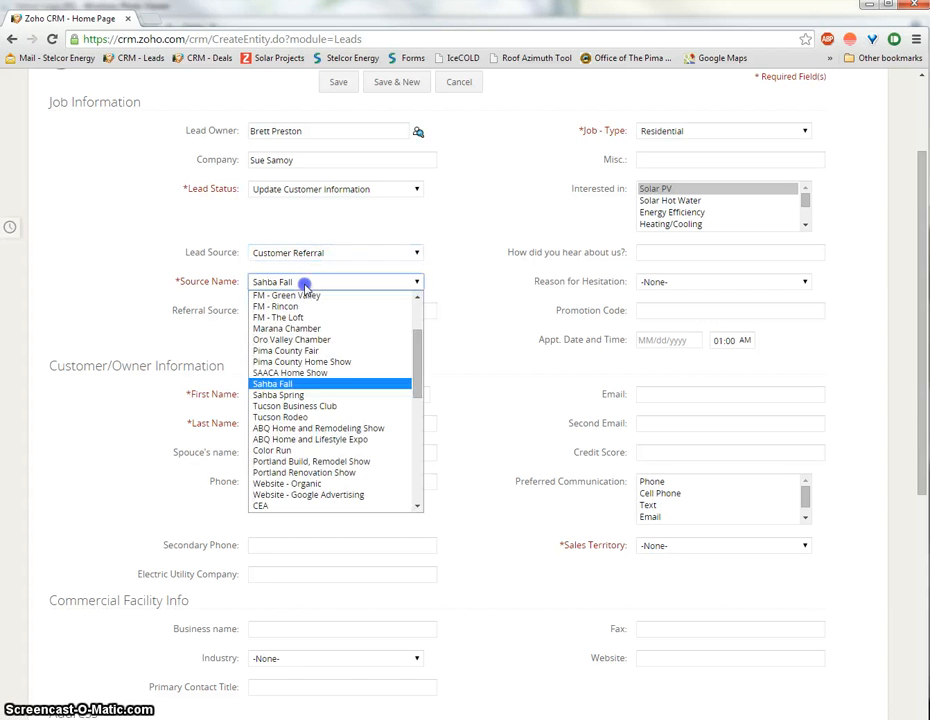
scroll(291, 345, "up", 3)
scroll(291, 345, "down", 5)
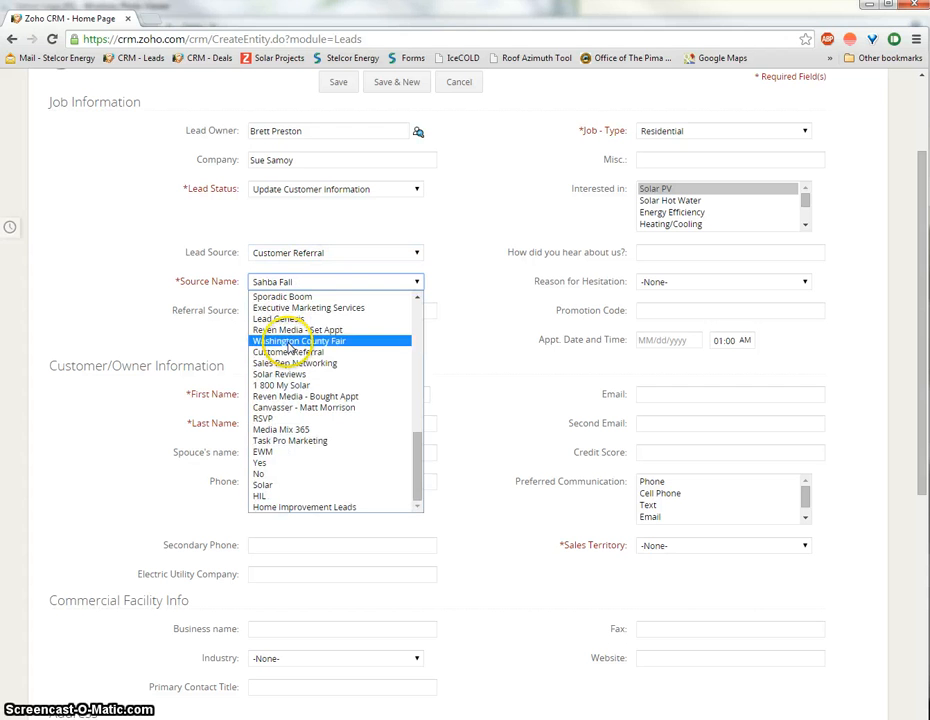
key("c")
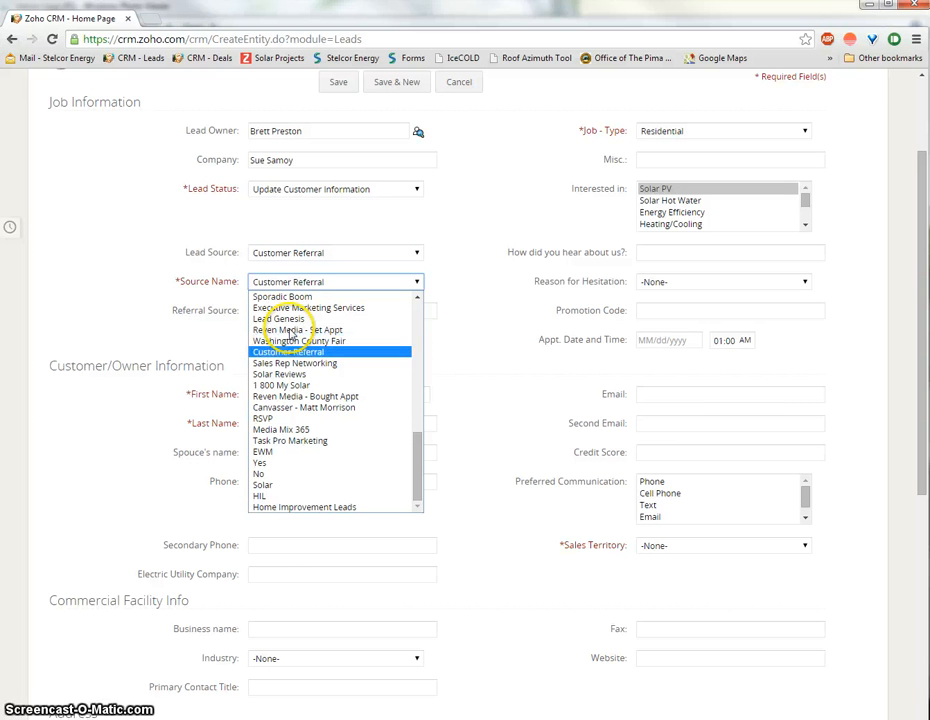
left_click(350, 352)
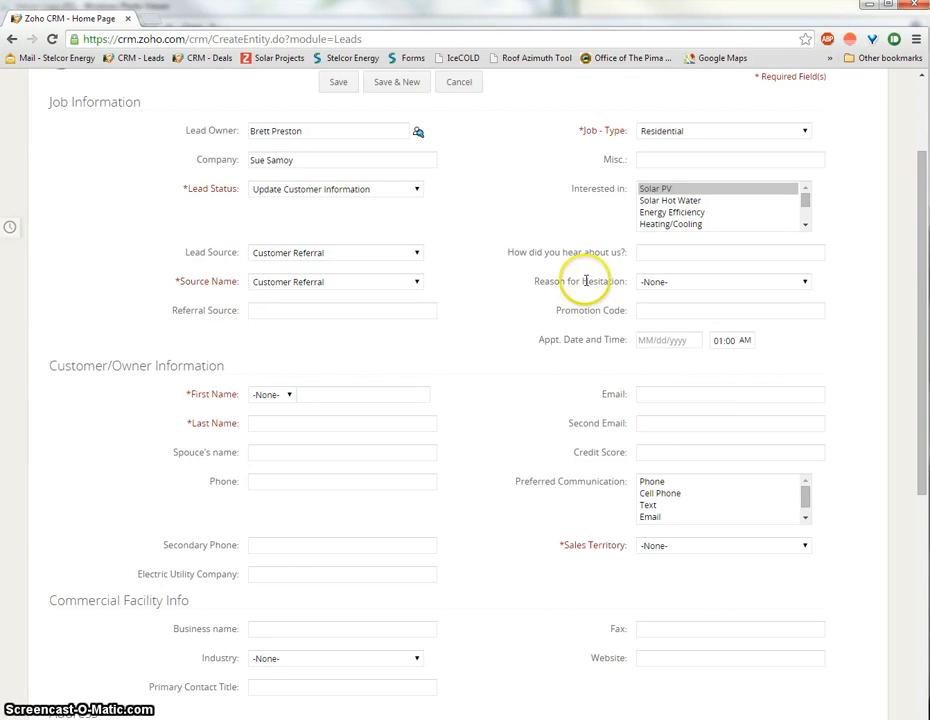
left_click(641, 253)
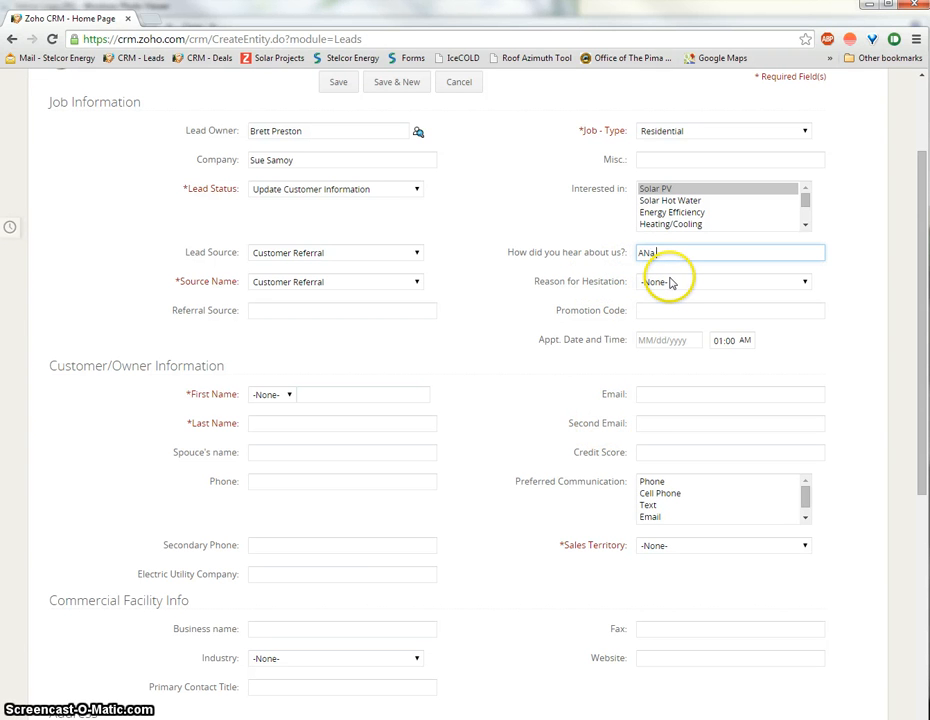
Step: Enter the referrer's full name in How did you hear about us?, leaving Reason for Hesitation at -None-
left_click(677, 311)
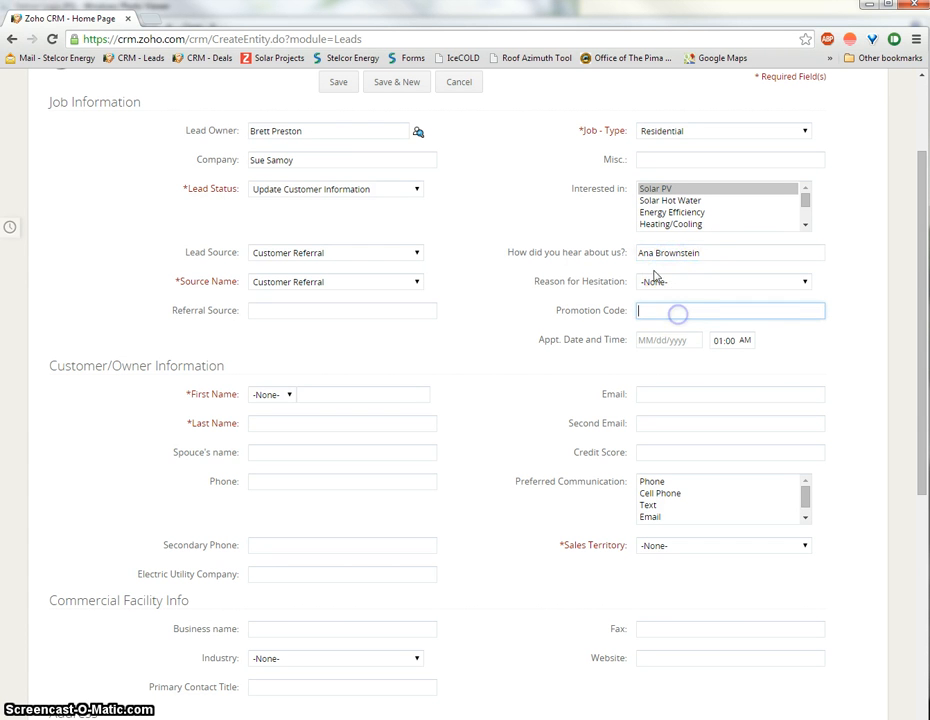
left_click(666, 283)
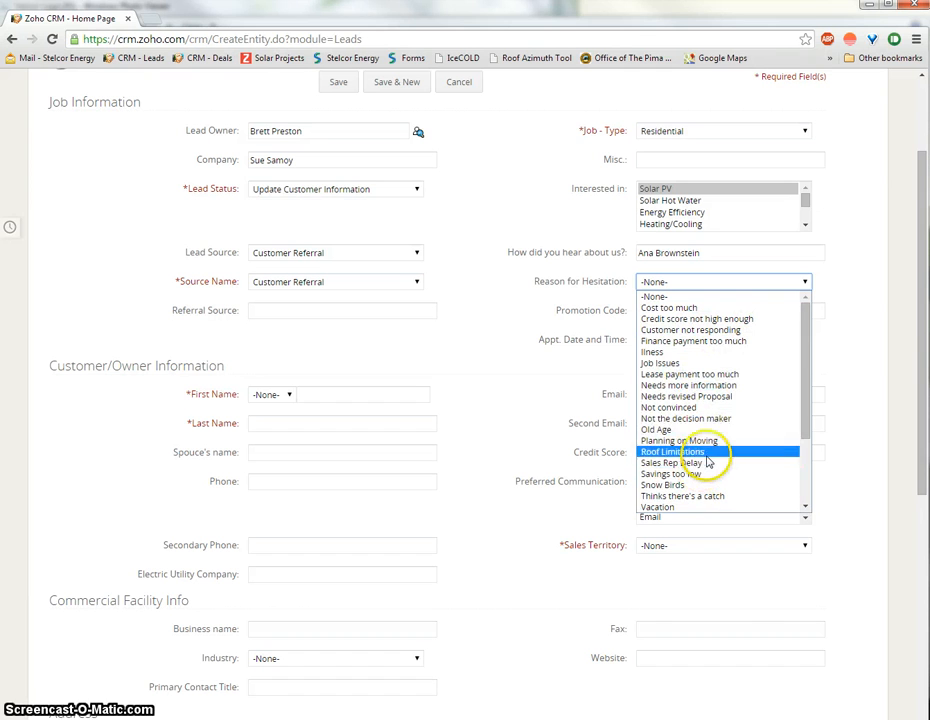
left_click(524, 298)
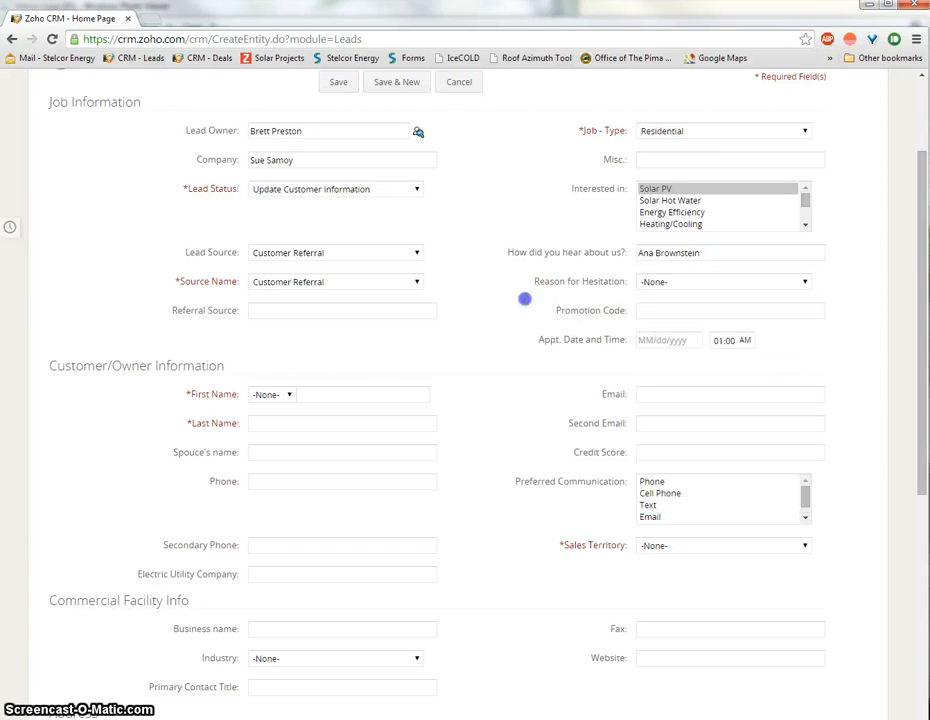
left_click(644, 316)
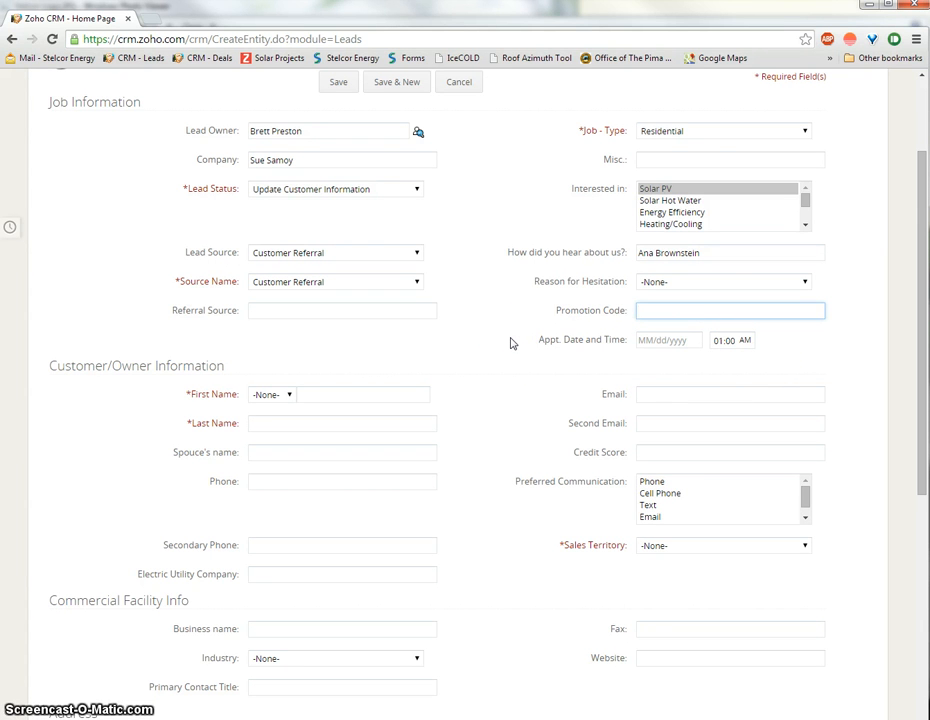
Step: Set the Appt. Date to November 18, 2014 and the time to 12:00 PM
left_click(690, 342)
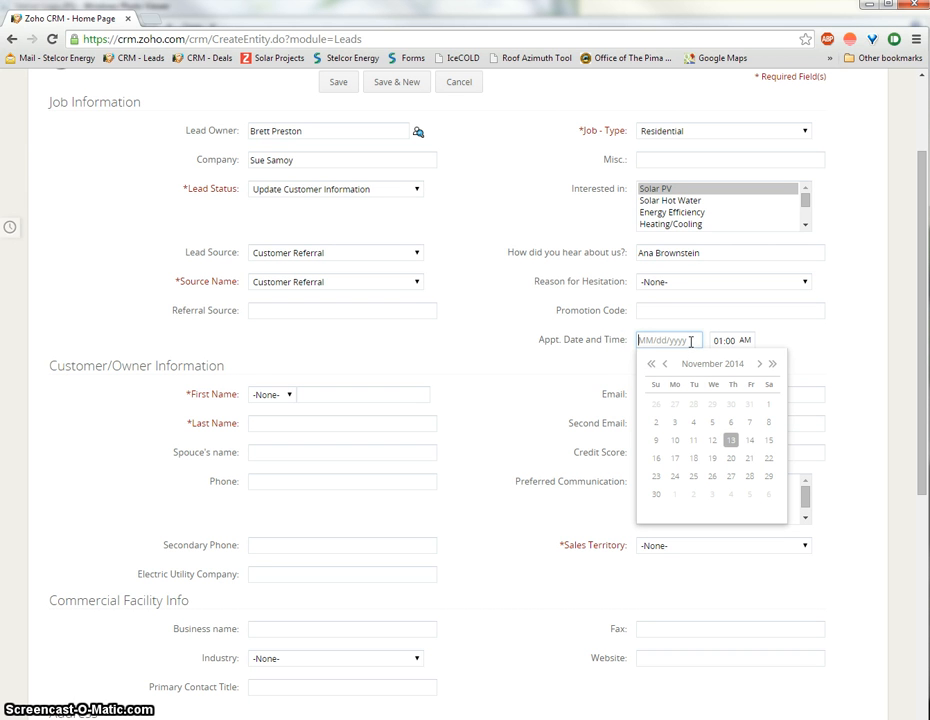
left_click(697, 459)
left_click(722, 340)
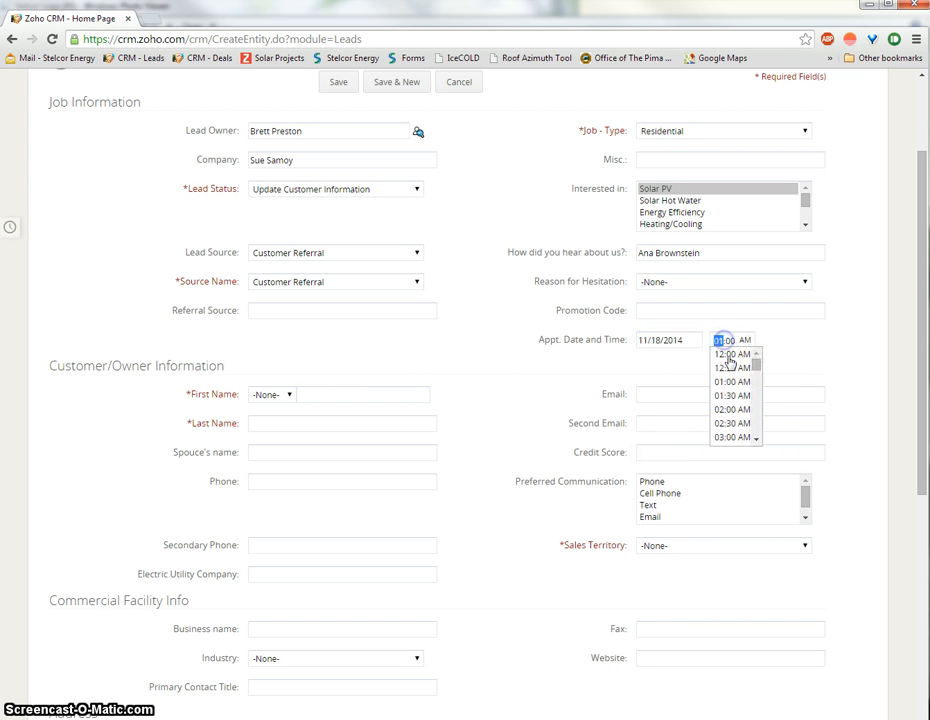
left_click_drag(757, 369, 758, 398)
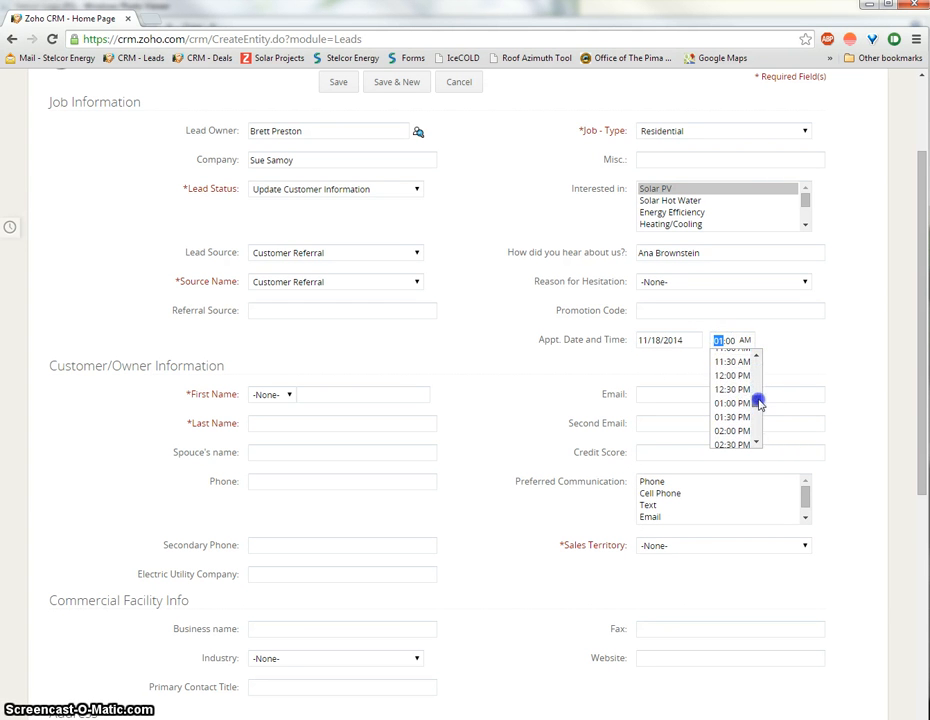
left_click(743, 379)
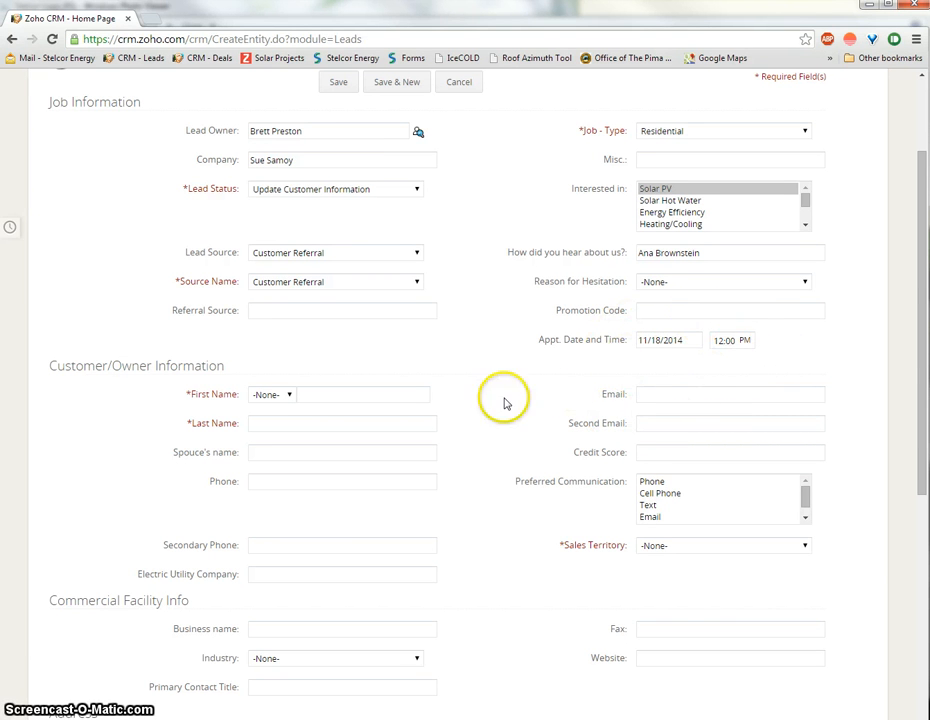
scroll(504, 401, "down", 2)
Step: Enter the customer's first name, last name and e-mail address in the owner information
left_click(317, 259)
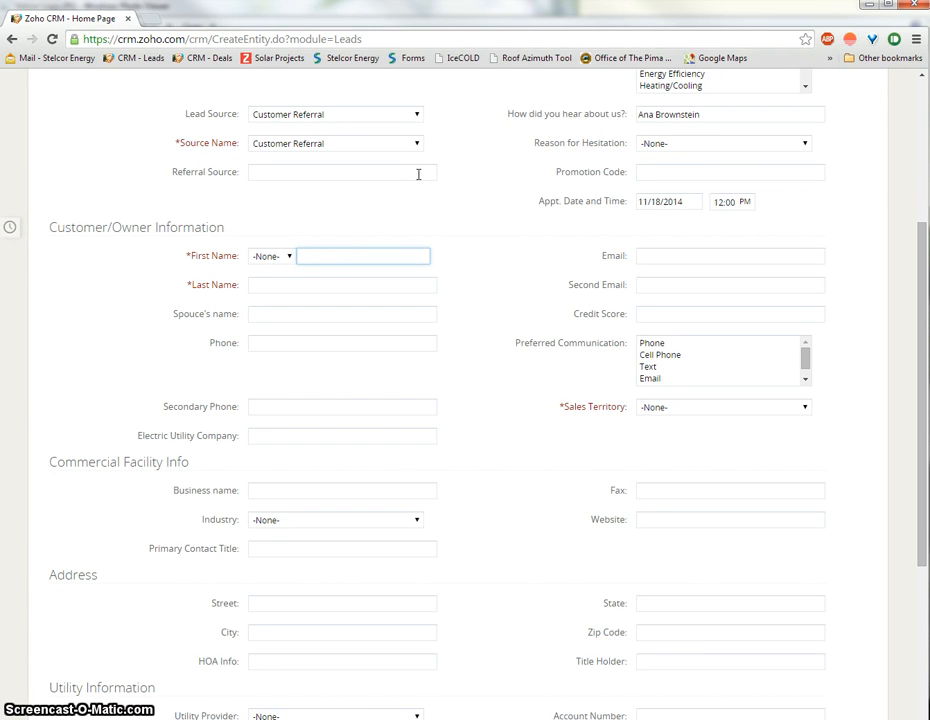
type("Sue")
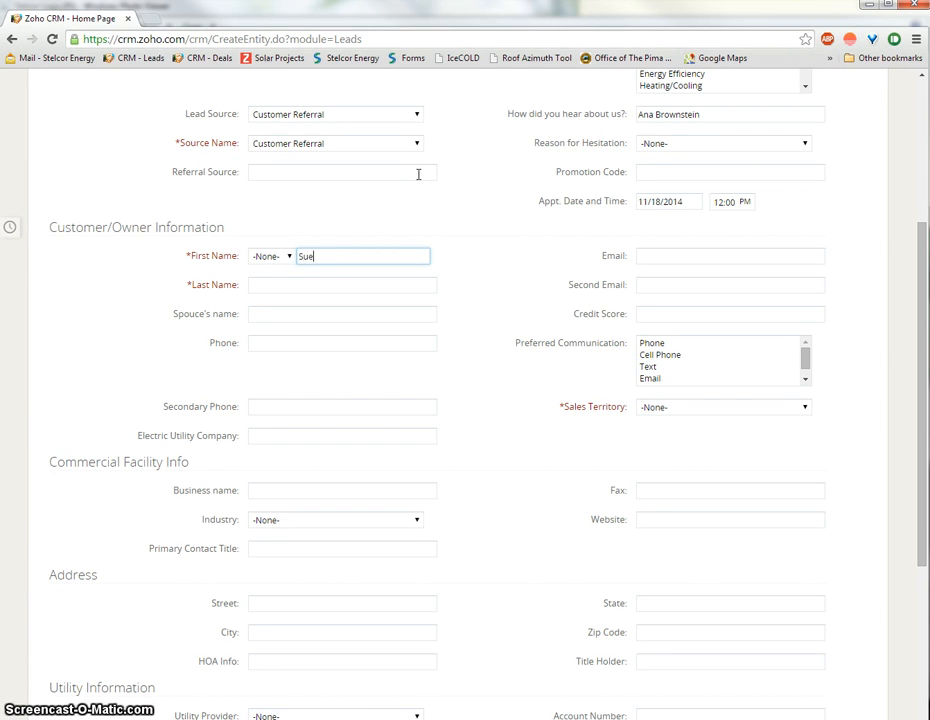
key("Tab")
key("Tab")
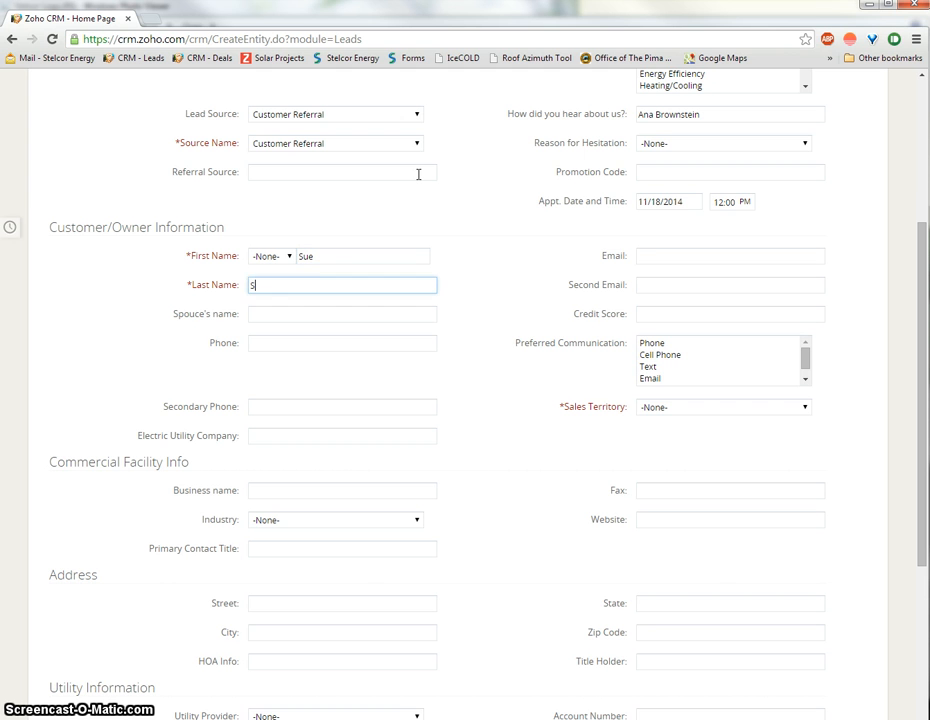
left_click(655, 255)
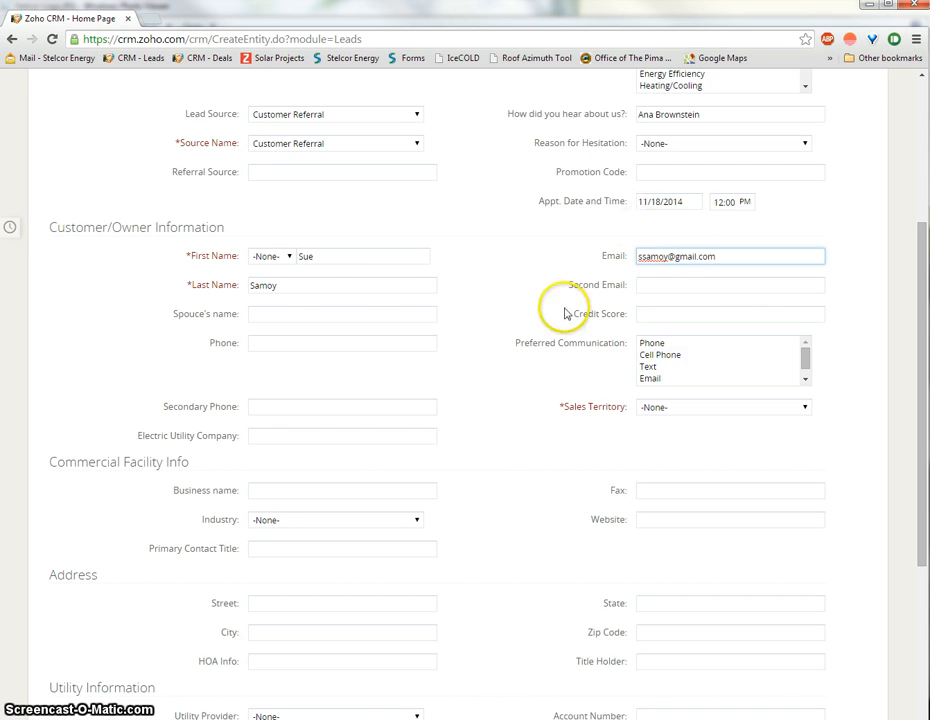
left_click(653, 283)
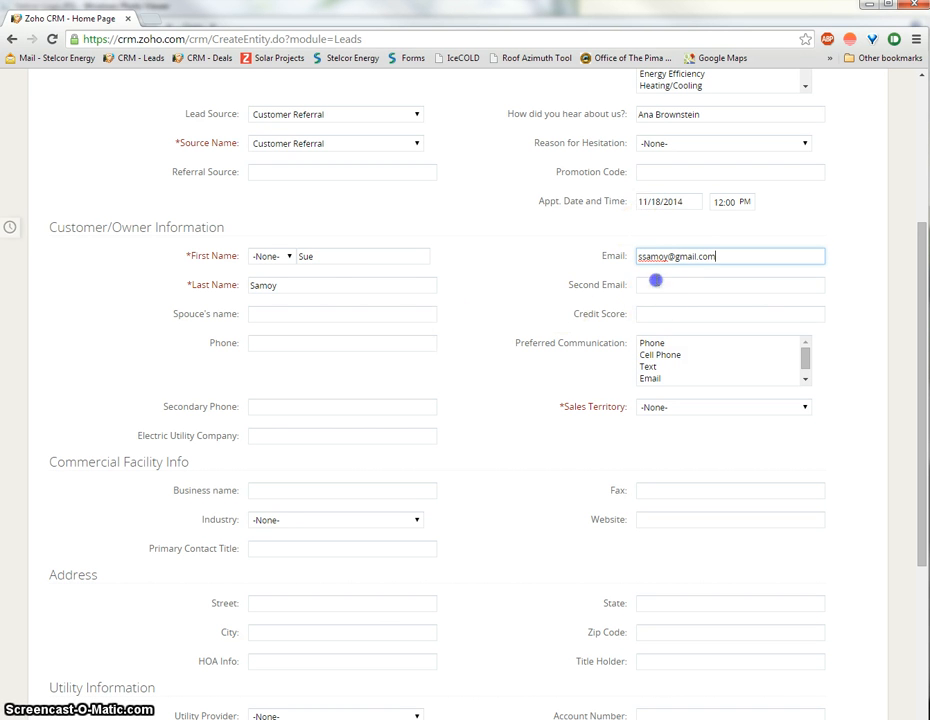
left_click(276, 314)
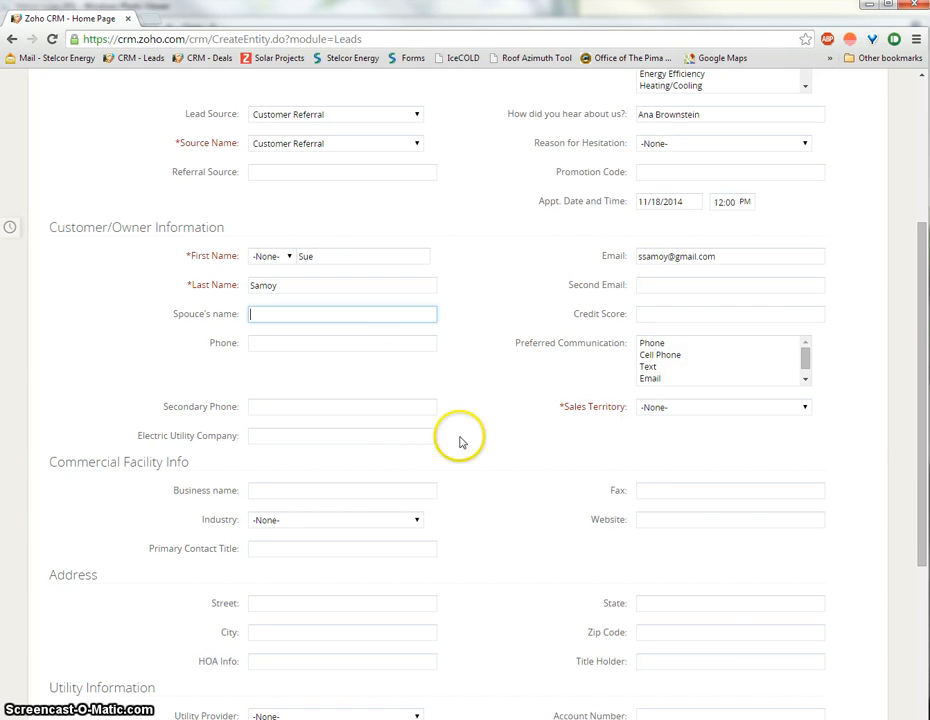
Step: Enter the customer's phone number and set Preferred Communication to Cell Phone
left_click(276, 348)
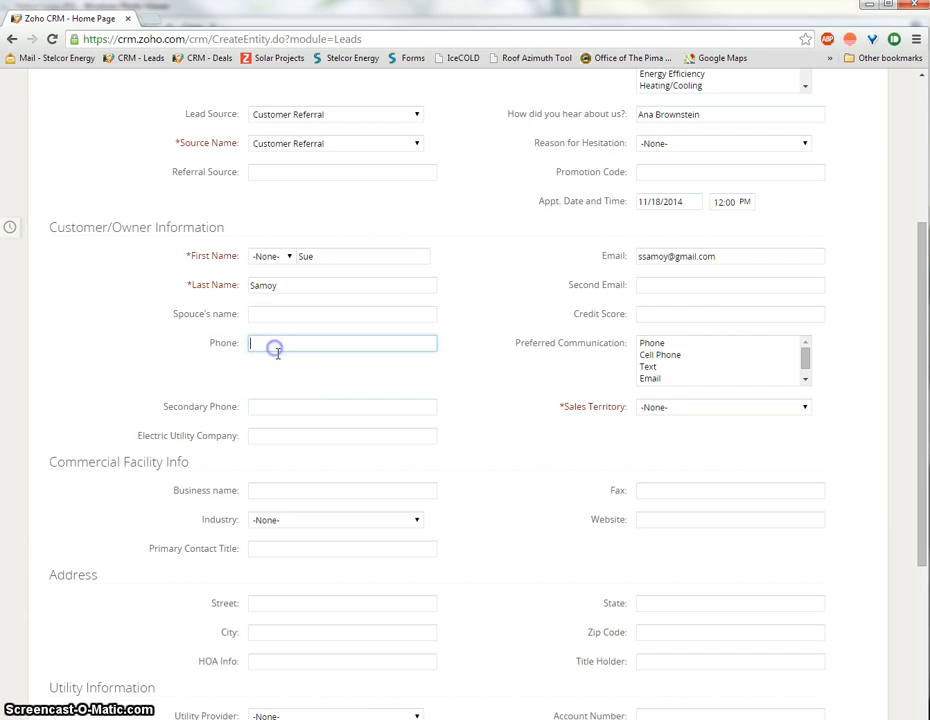
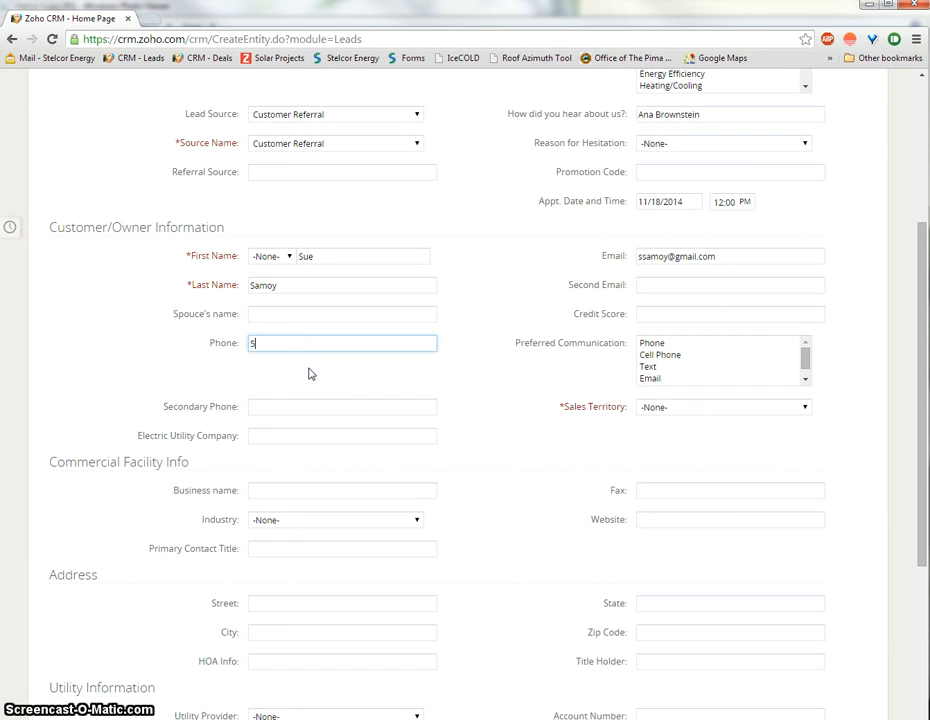
left_click(482, 398)
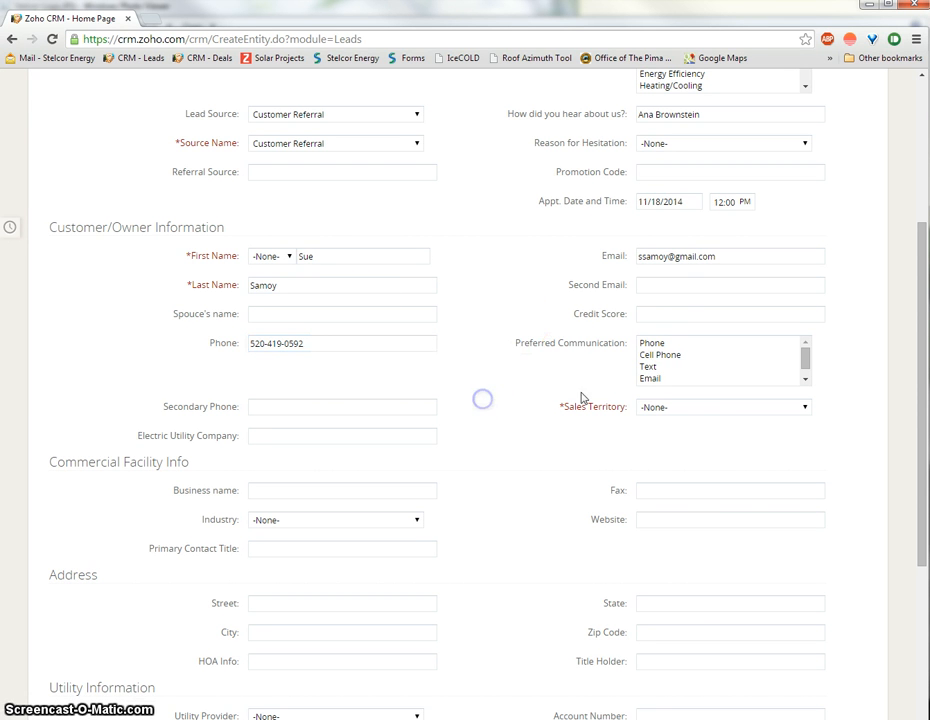
left_click(651, 343)
left_click(486, 417)
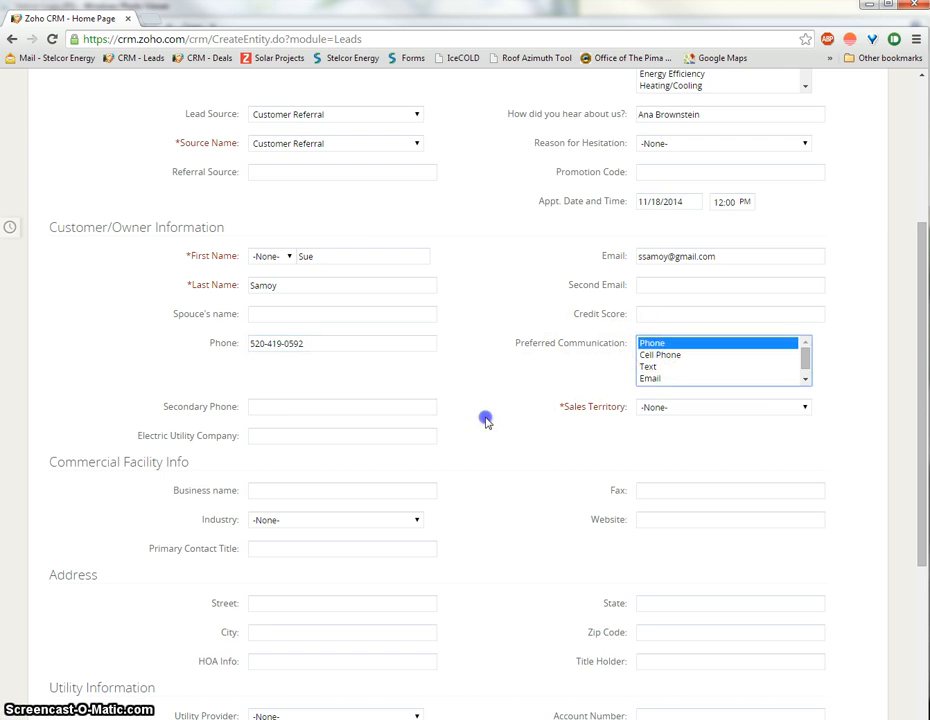
scroll(486, 417, "down", 2)
left_click(692, 158)
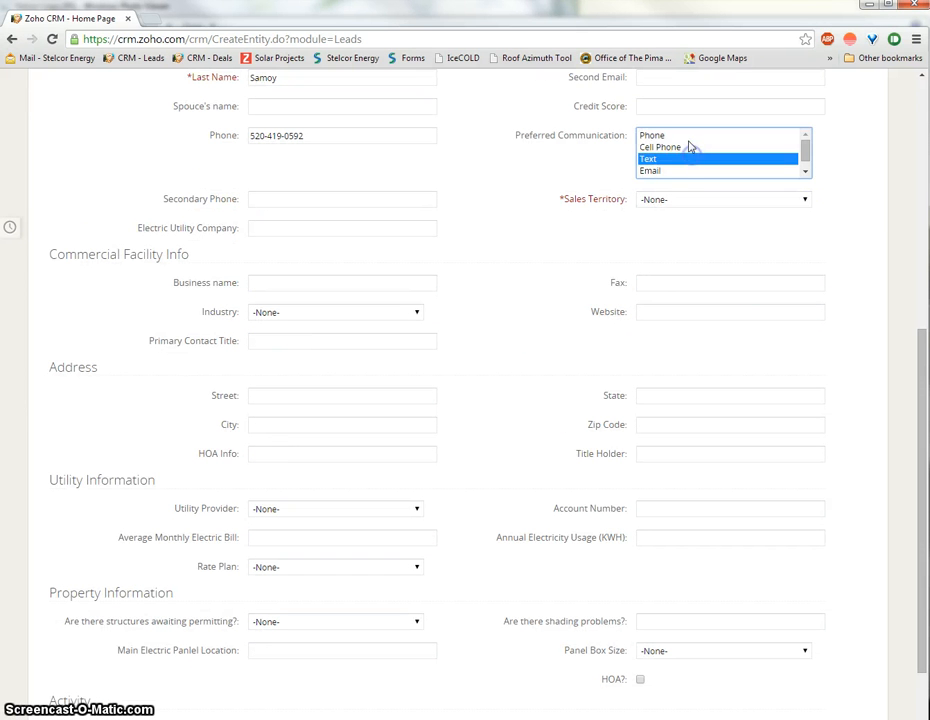
left_click(689, 137)
left_click(689, 147)
left_click(548, 220)
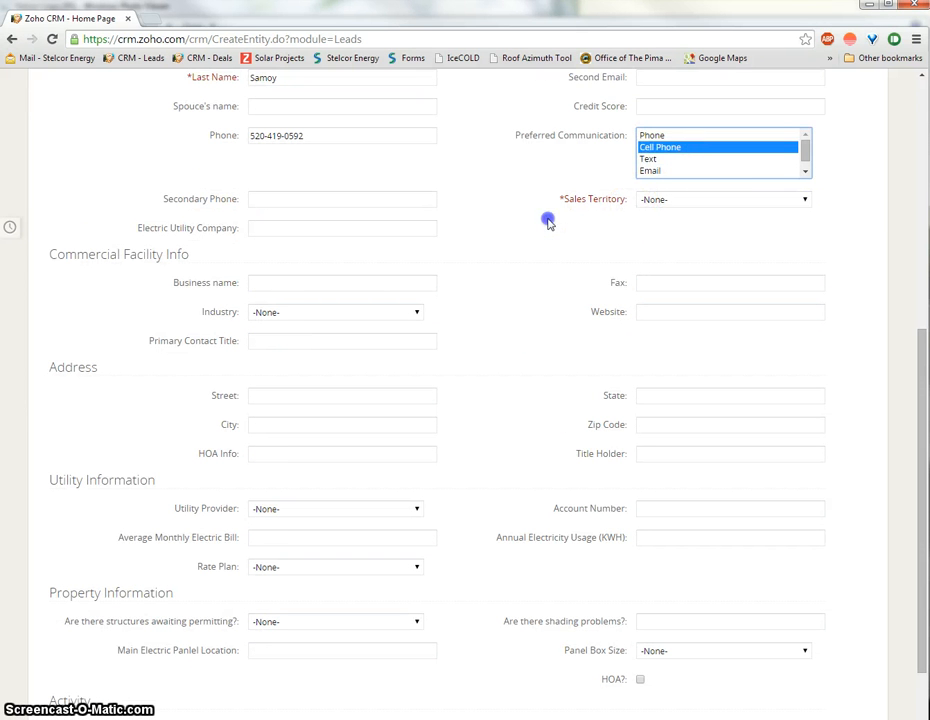
Step: Assign the AZ - Southern sales territory
left_click(648, 200)
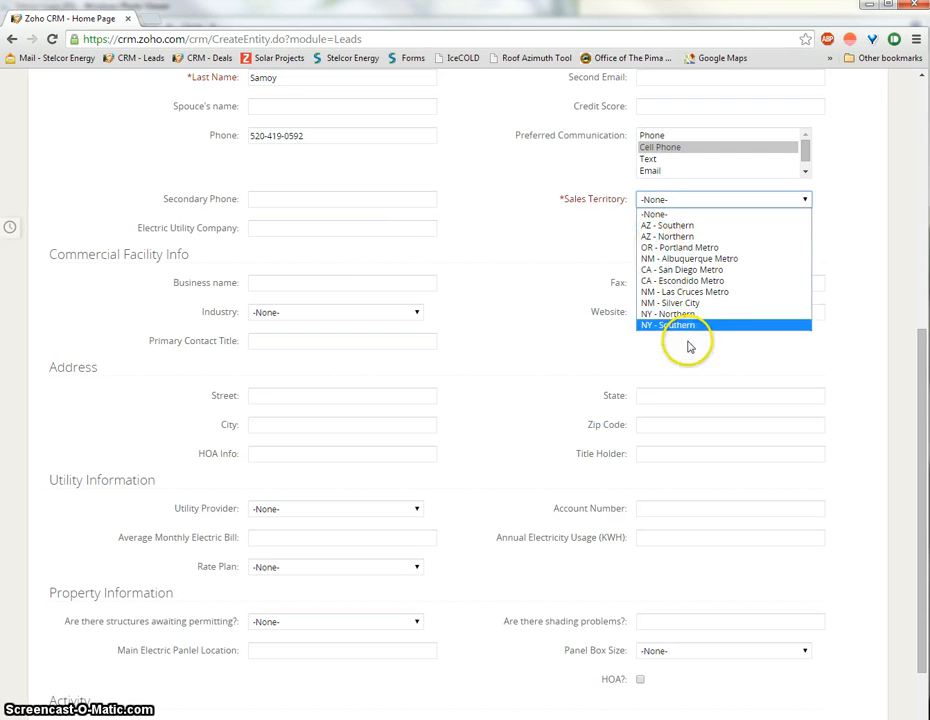
left_click(708, 226)
left_click(278, 231)
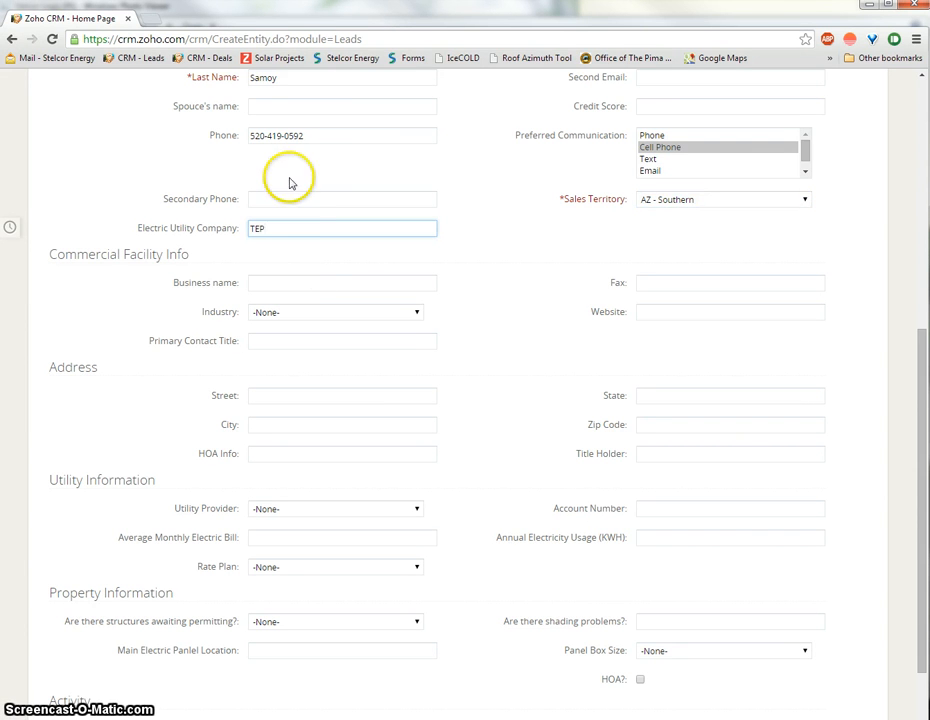
Step: Enter the lead's street address, state, city Tucson and zip code
left_click(472, 385)
scroll(470, 384, "down", 2)
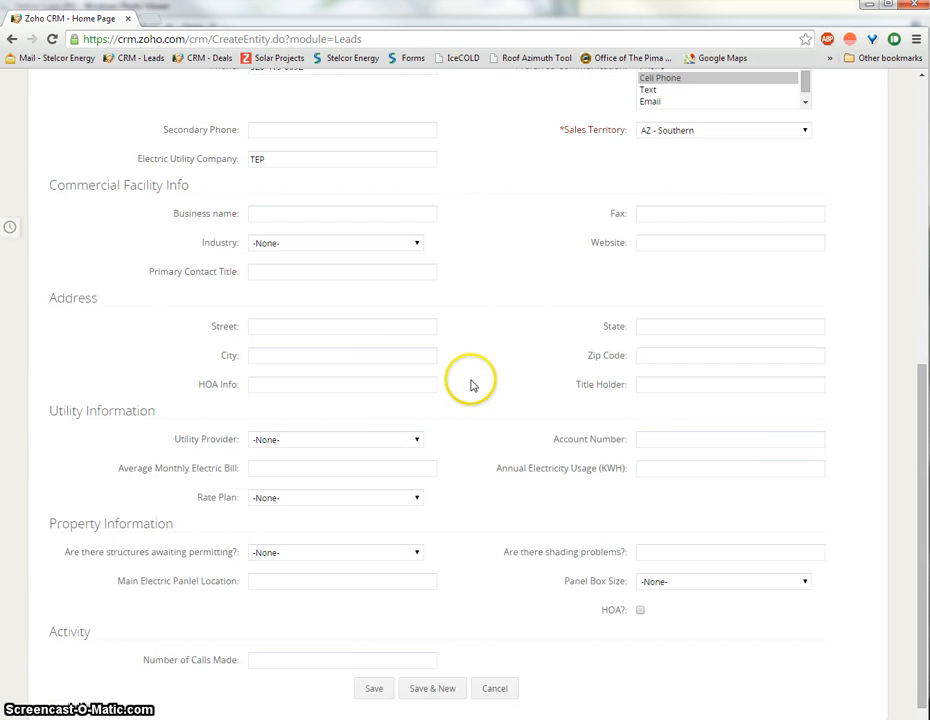
left_click(289, 292)
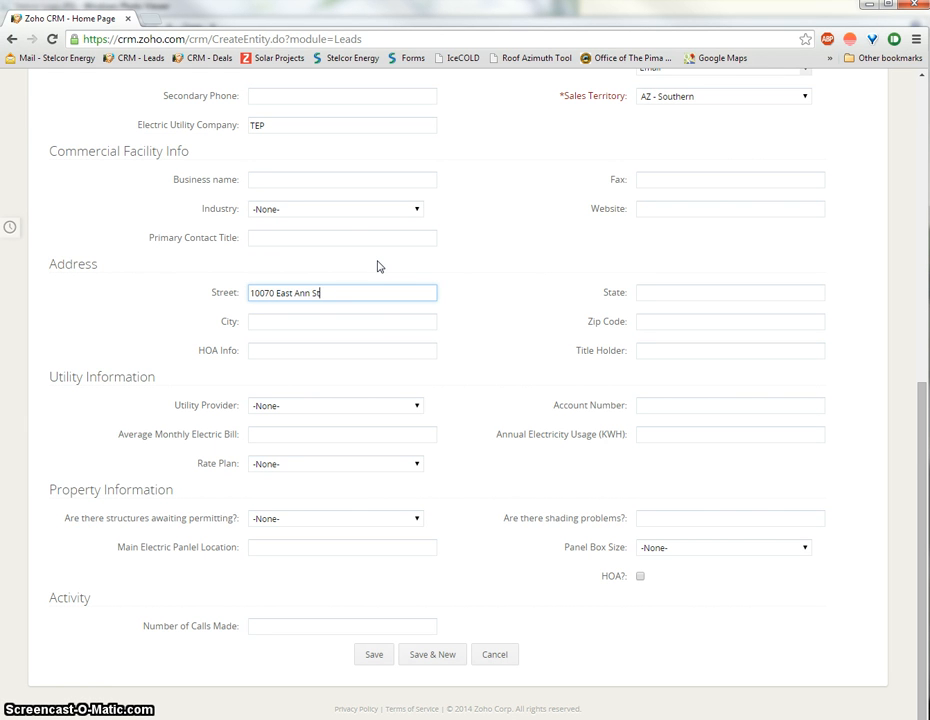
key("Tab")
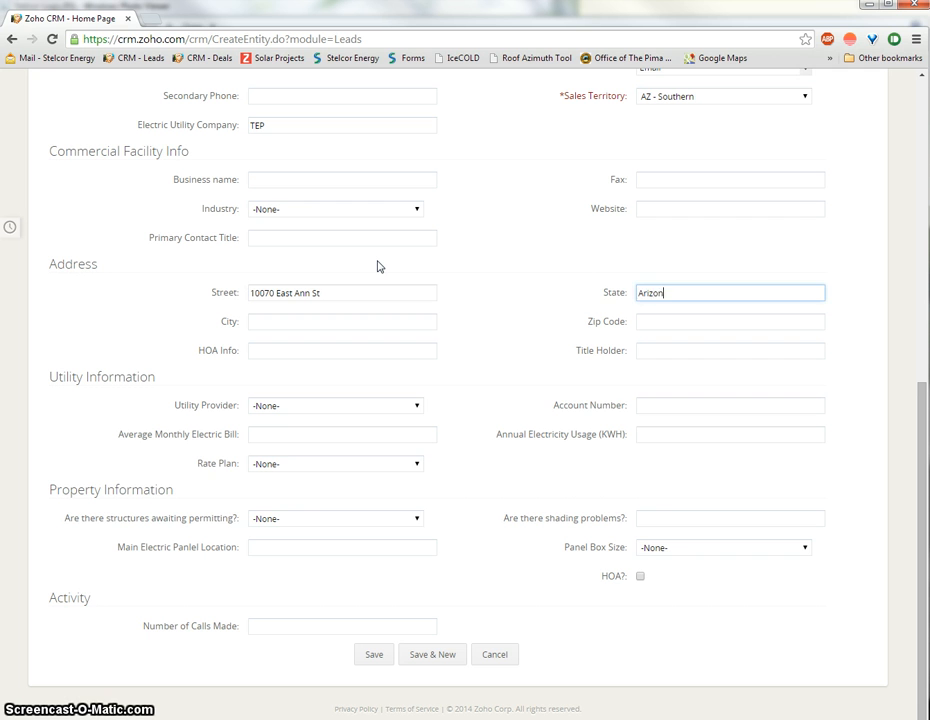
key("Tab")
type("Tucson")
key("Tab")
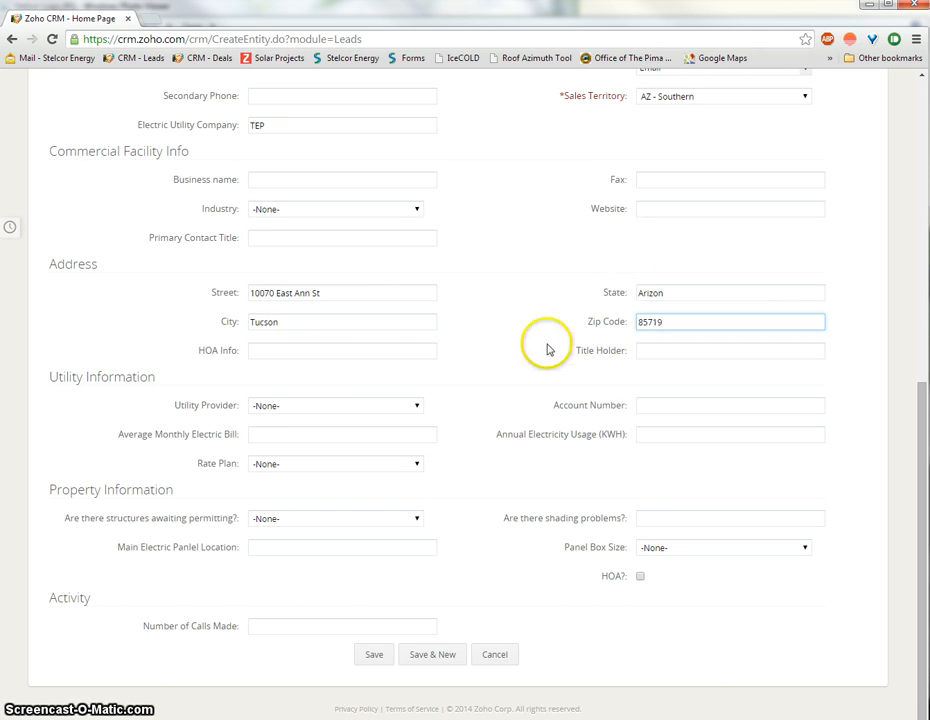
left_click(390, 351)
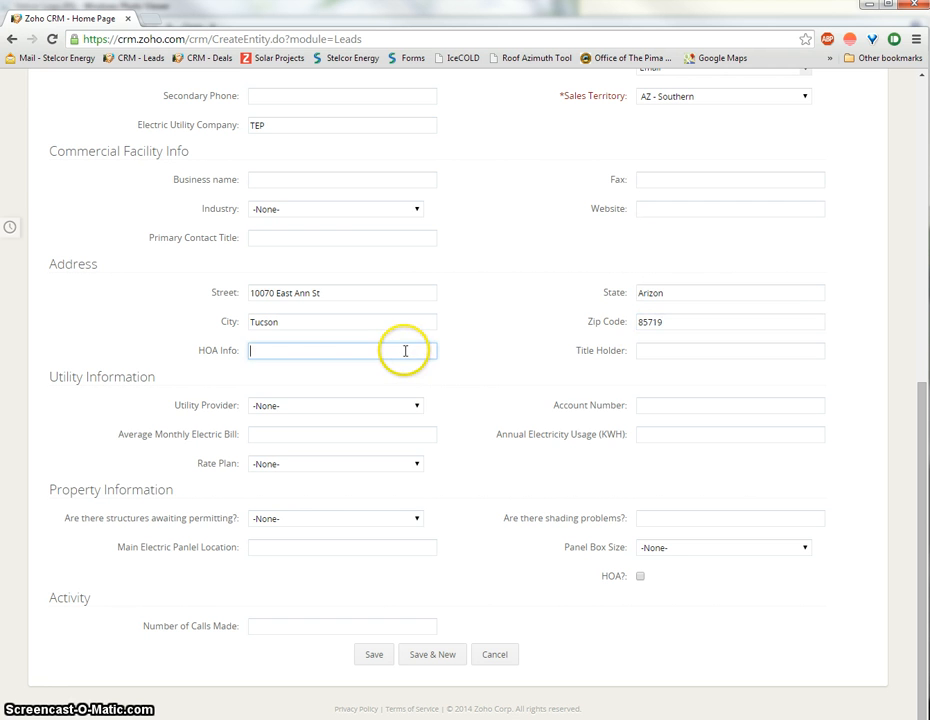
Step: Set utility provider TEP, average monthly electric bill 210 and annual usage 21000 kWh
left_click(507, 383)
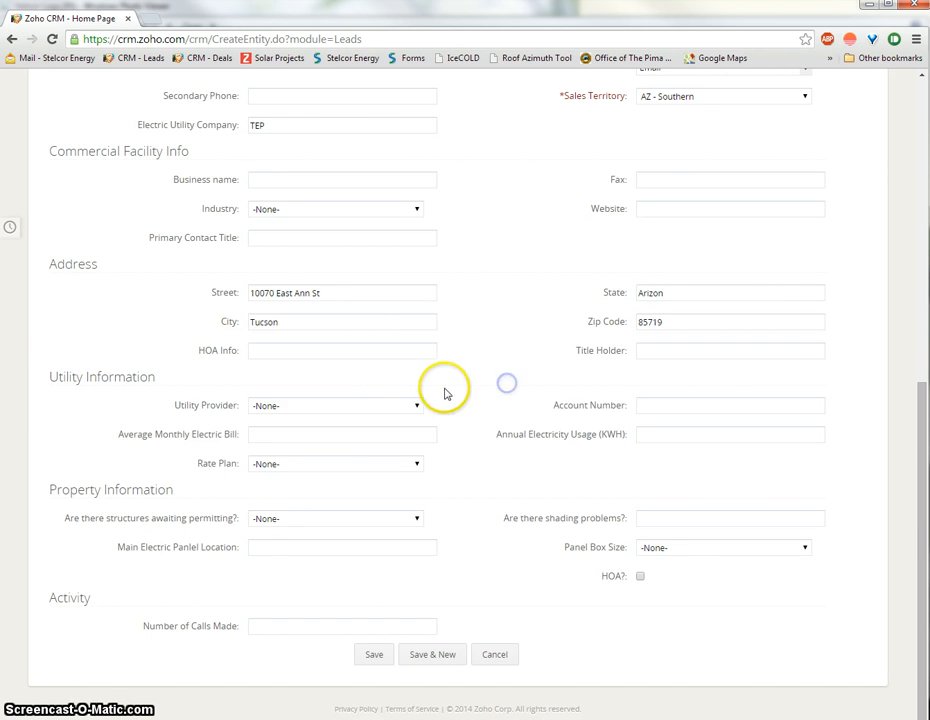
left_click(370, 406)
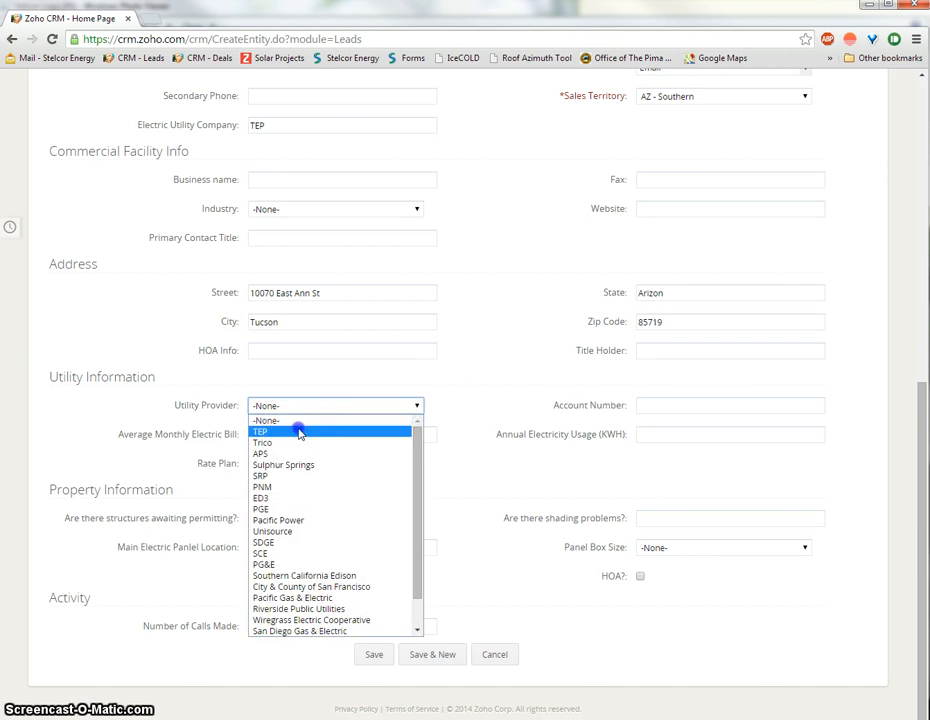
left_click(300, 430)
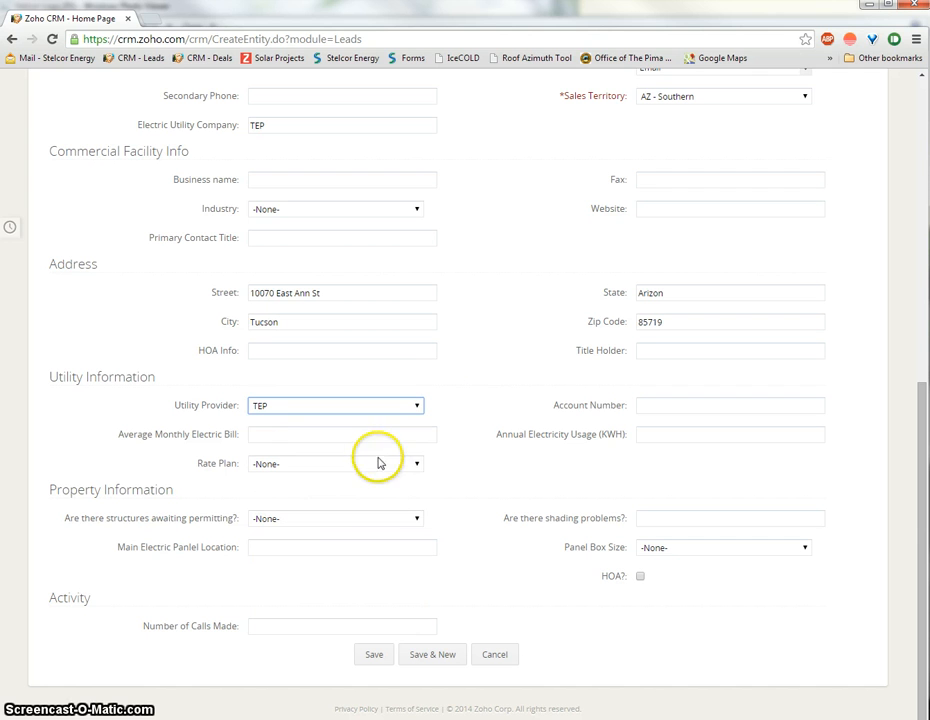
left_click(318, 438)
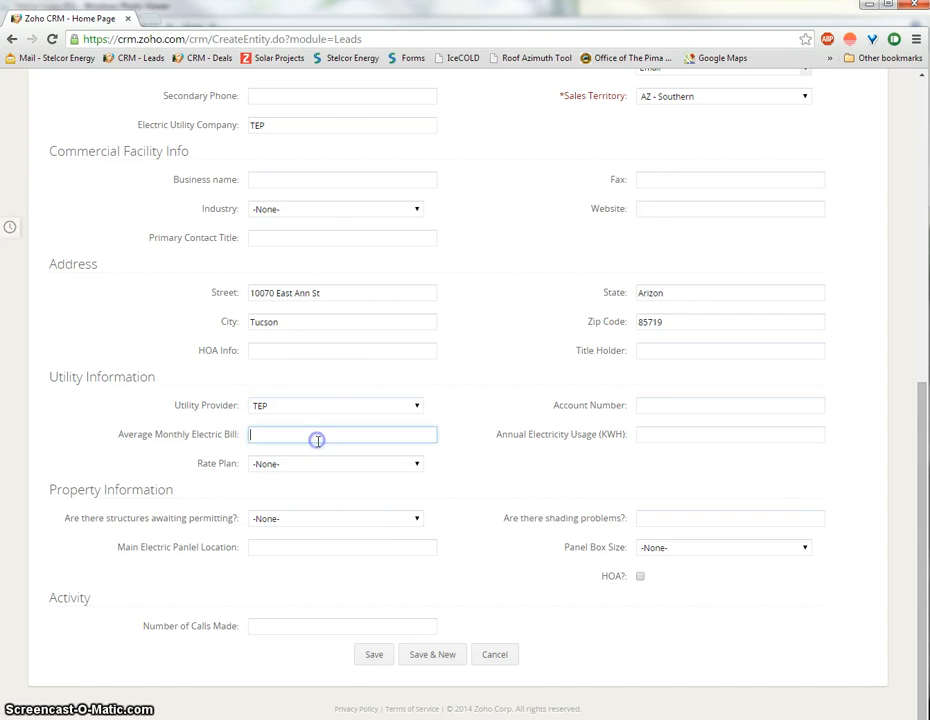
left_click(644, 434)
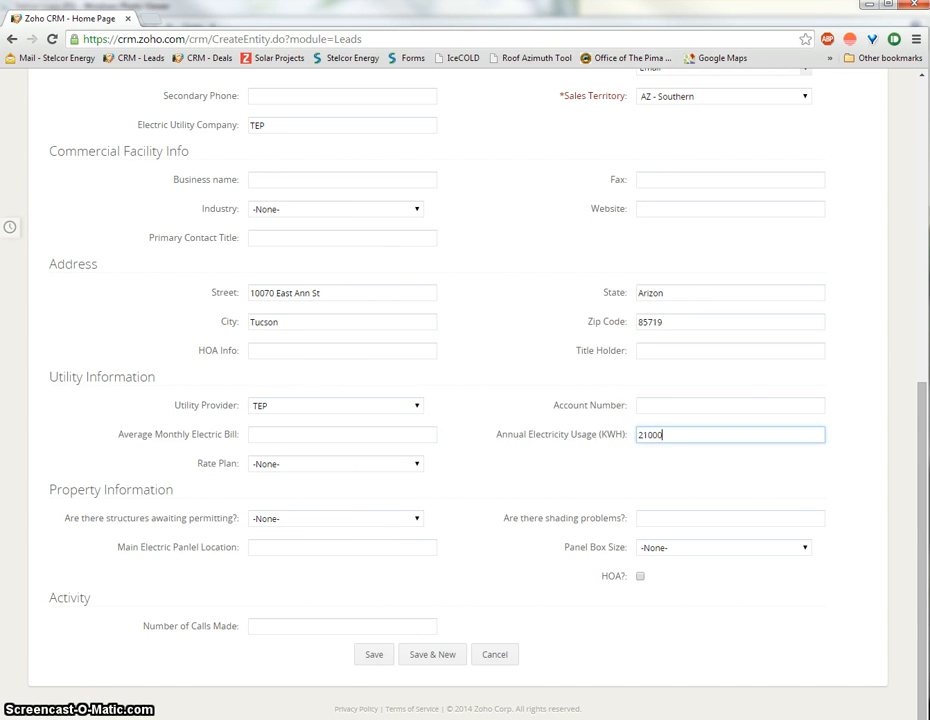
left_click(299, 438)
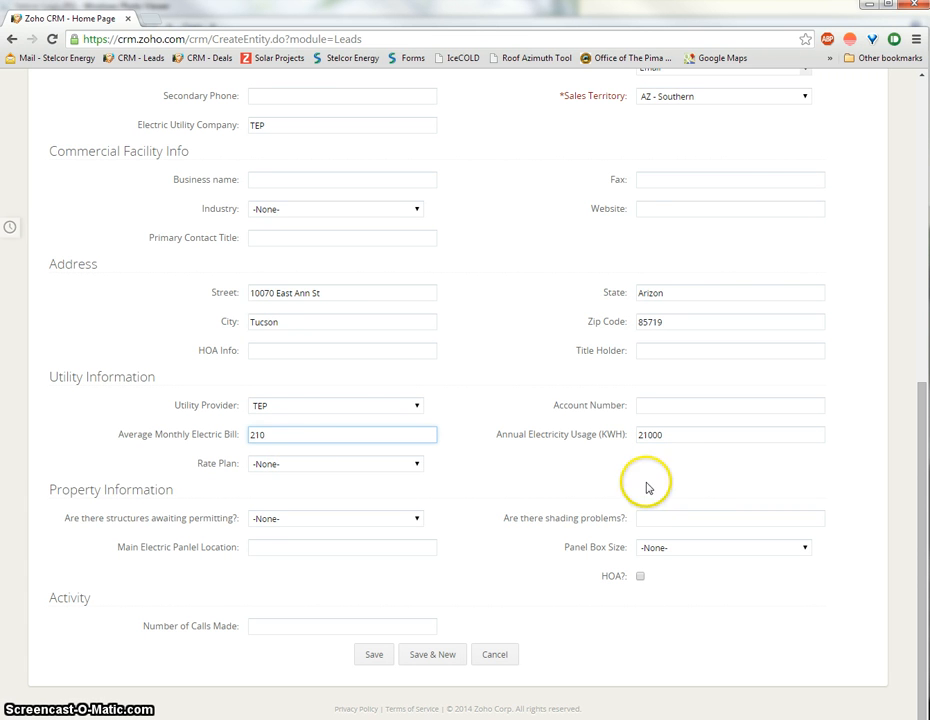
left_click(540, 461)
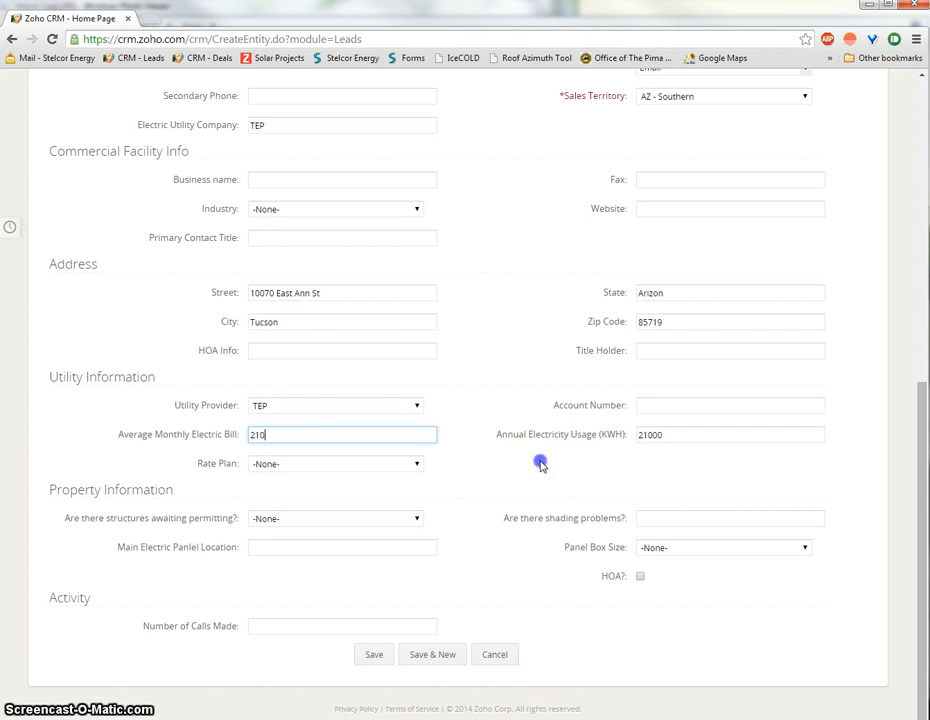
Step: Choose TEP_R1 as the lead's rate plan
left_click(394, 467)
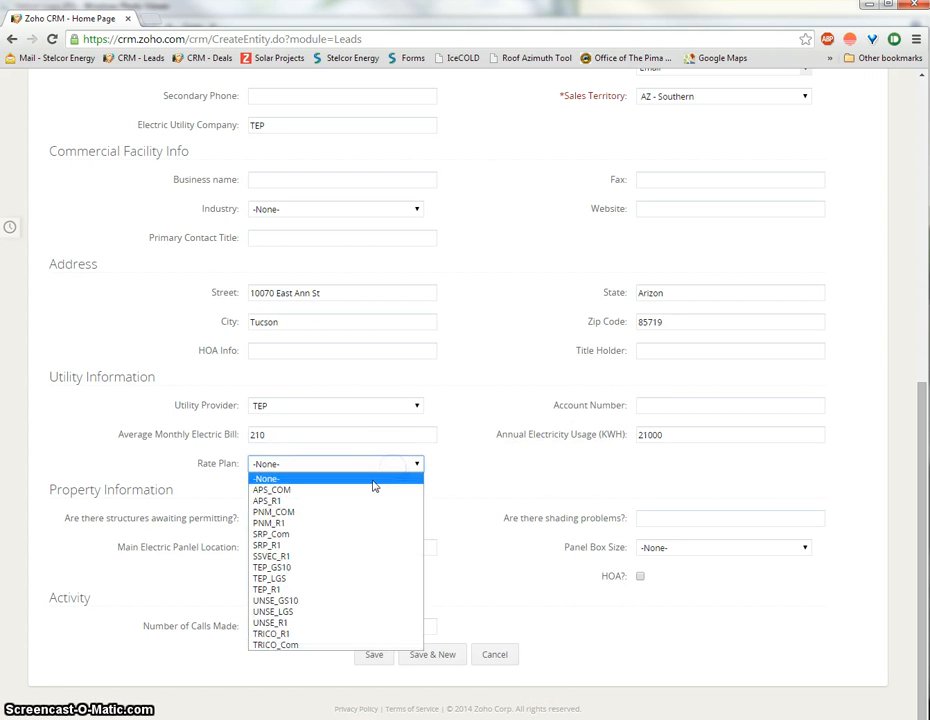
left_click(347, 589)
left_click(489, 494)
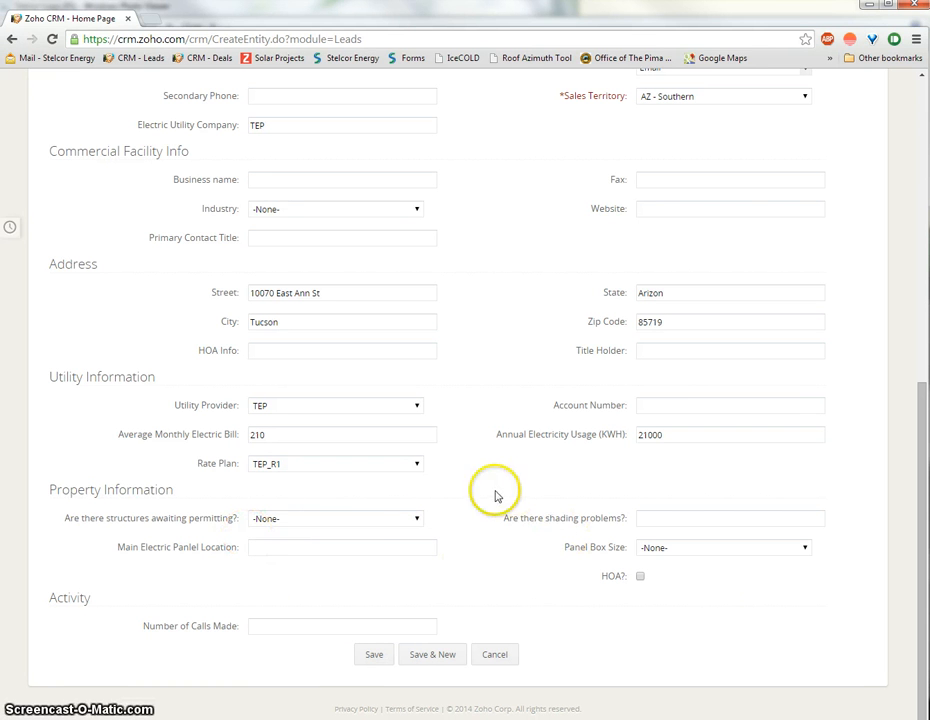
left_click(366, 520)
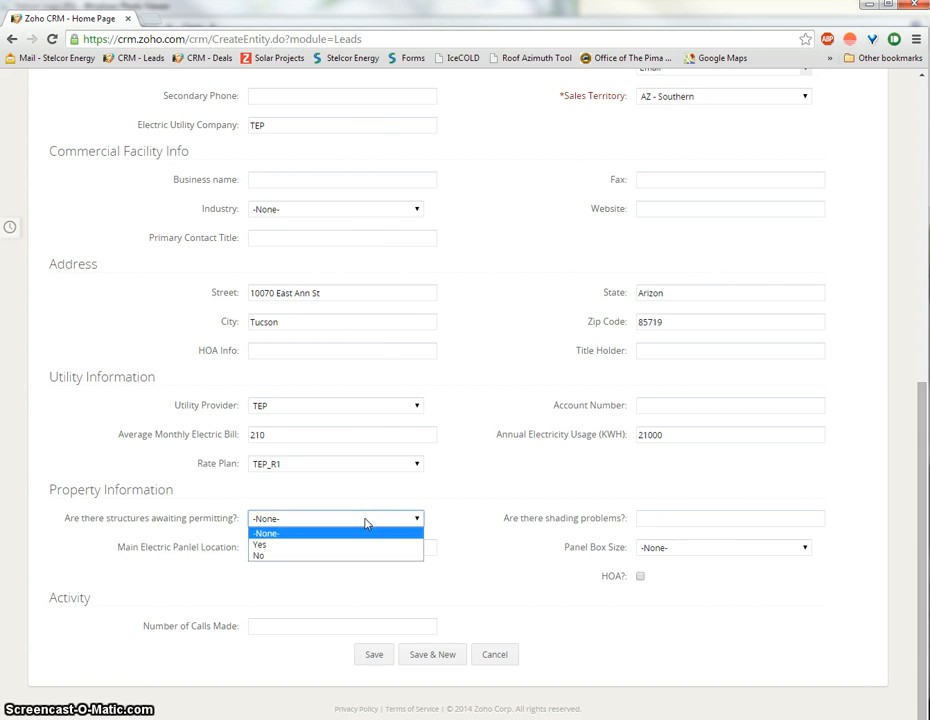
Step: Answer No to 'Are there structures awaiting permitting?' and check the Main Electric Panel Location field
left_click(306, 556)
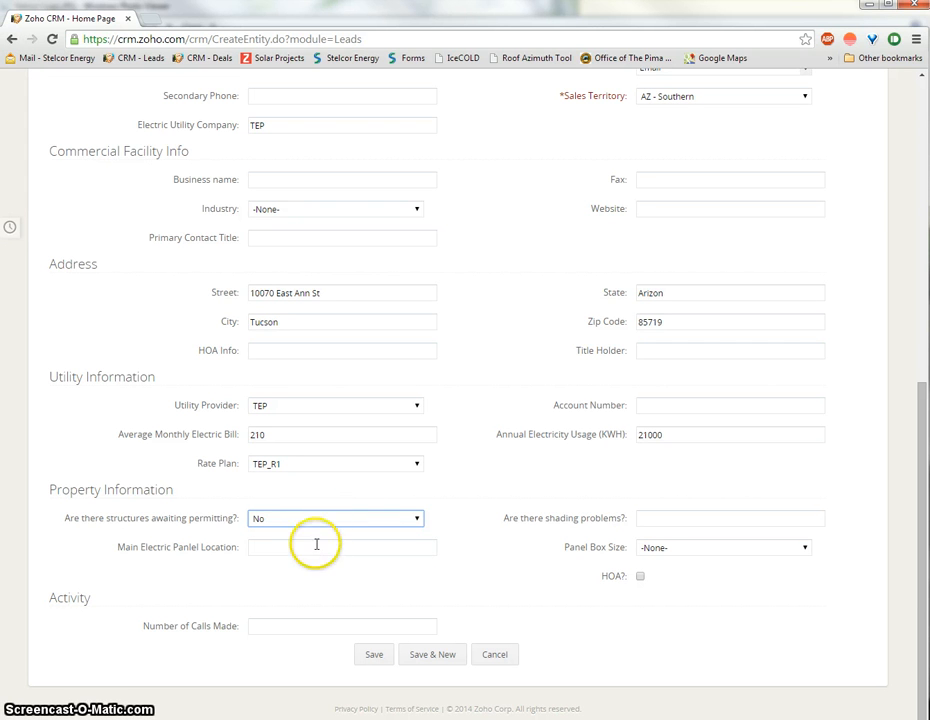
left_click(316, 544)
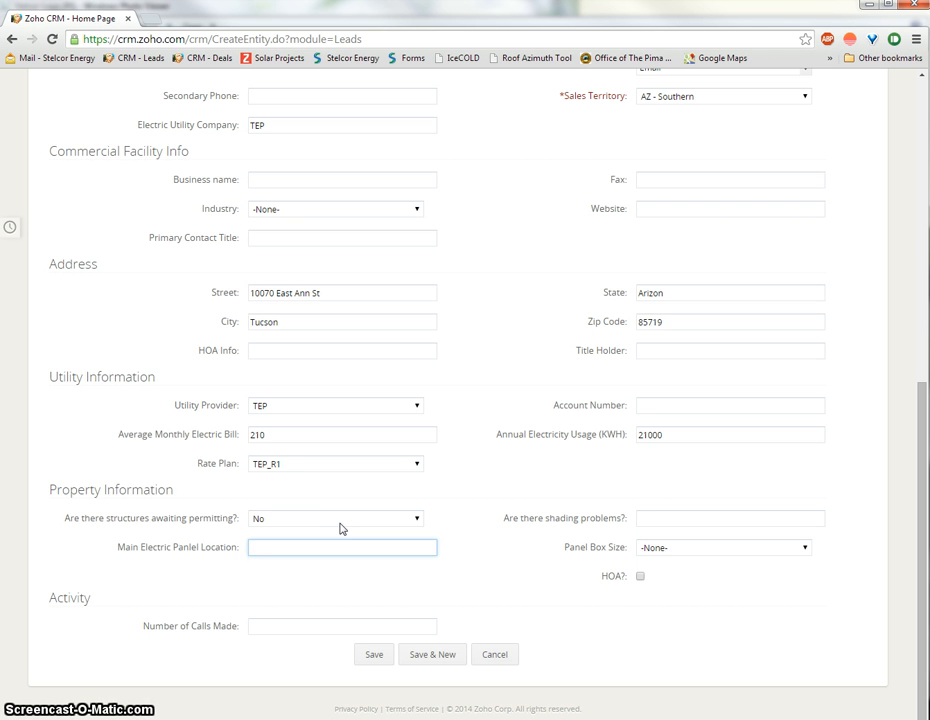
scroll(326, 544, "up", 4)
scroll(332, 535, "down", 4)
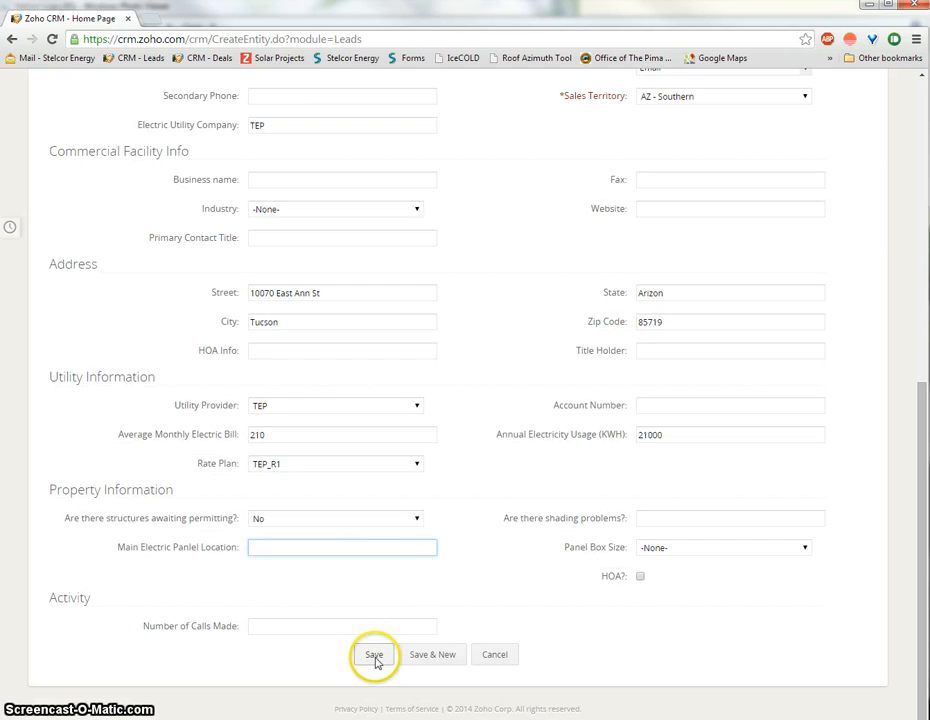
Step: Save the new lead and review the resulting Lead Details page
left_click(374, 656)
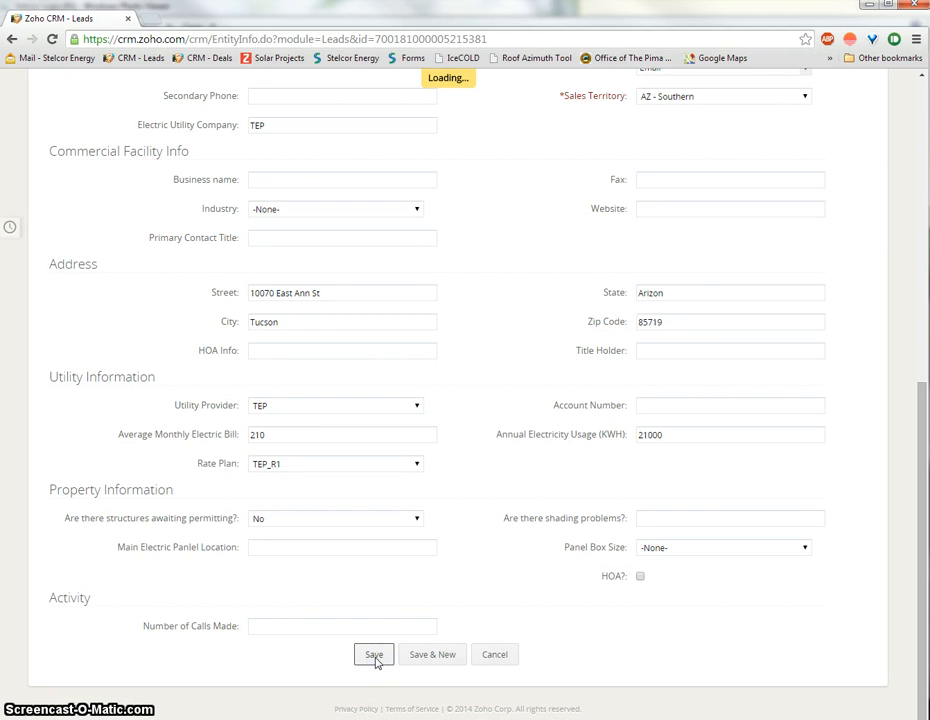
left_click(372, 670)
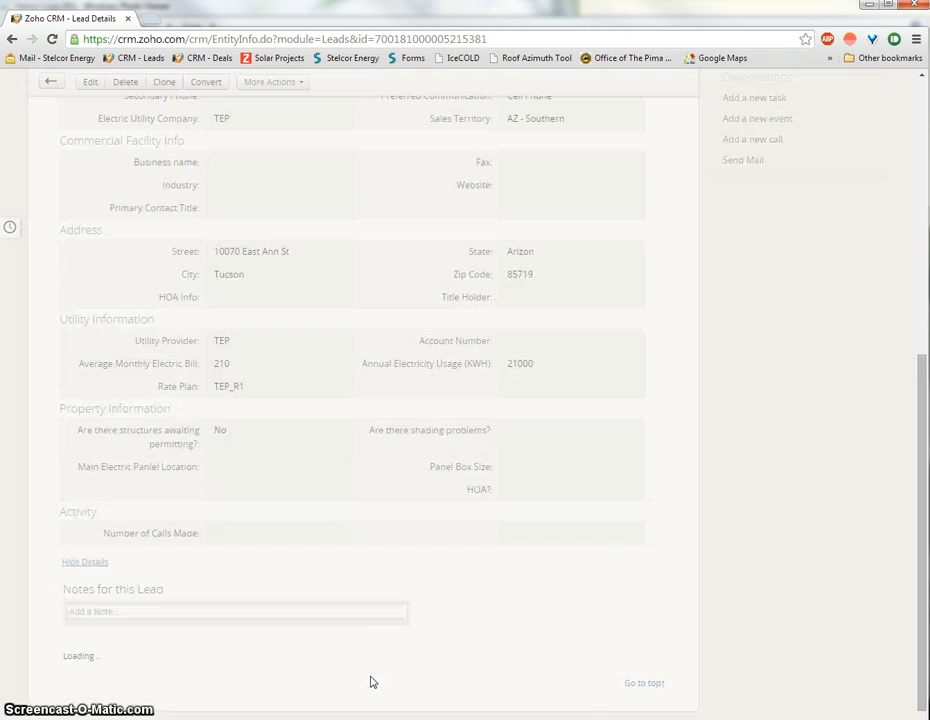
scroll(861, 370, "up", 6)
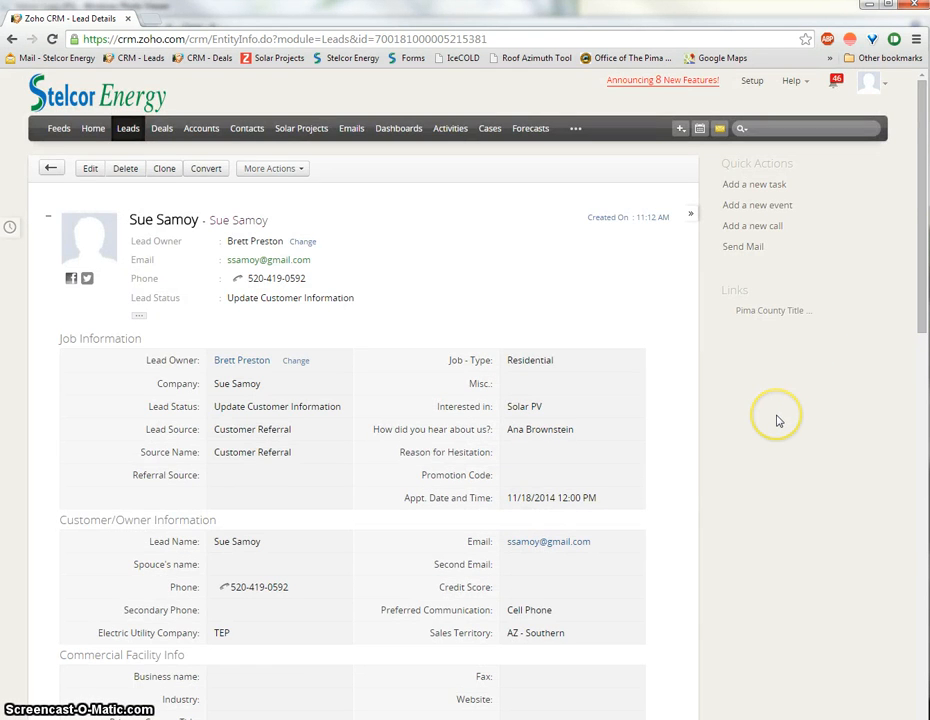
scroll(780, 420, "down", 5)
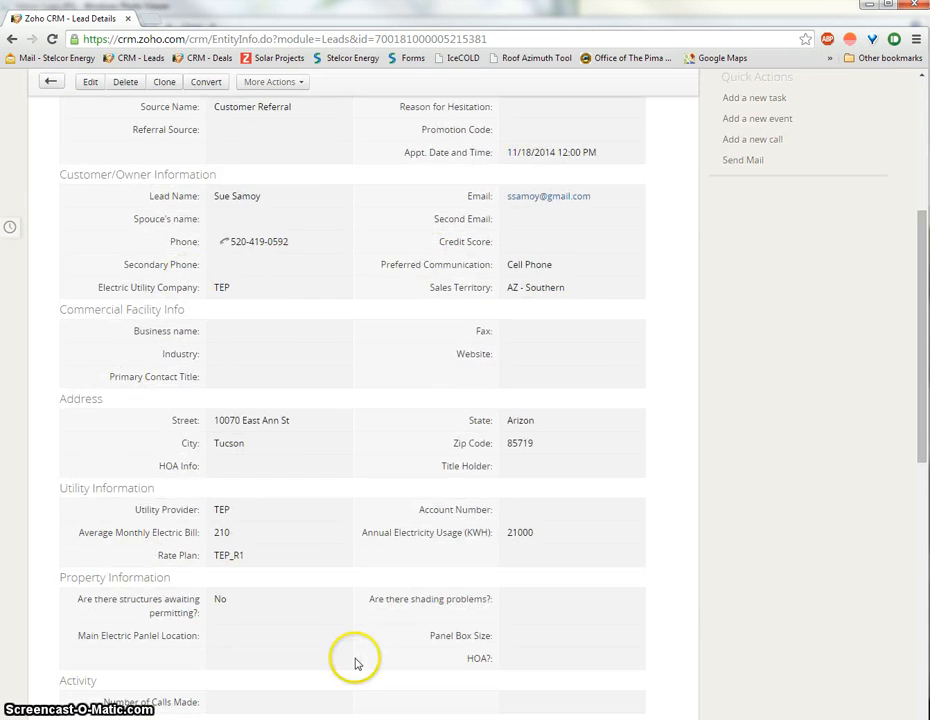
scroll(360, 660, "down", 4)
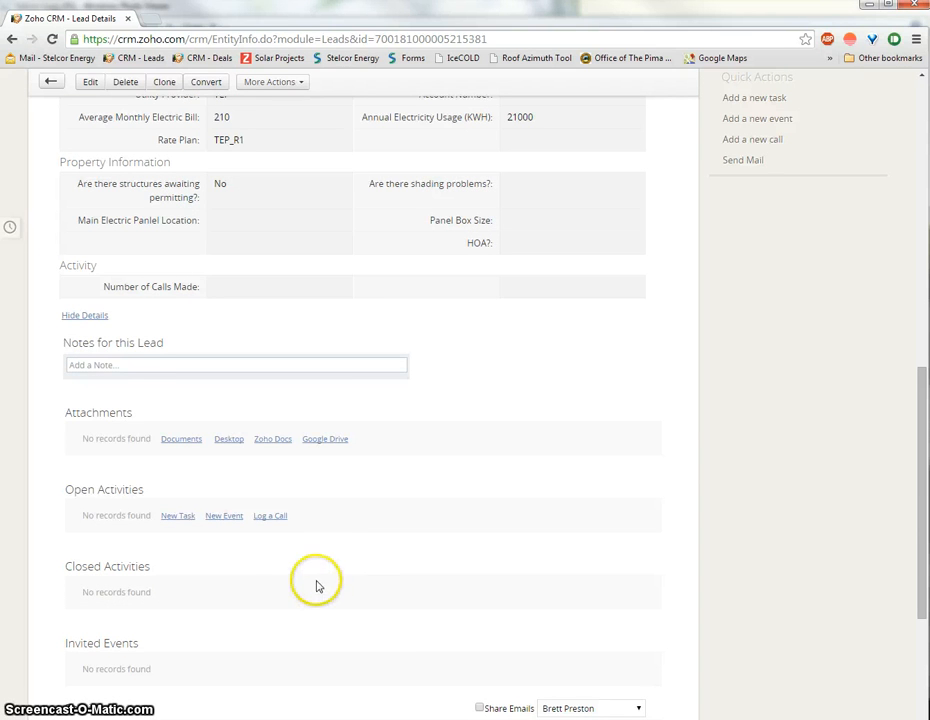
Step: Attach the note 'Left customer confirmation voicemail about meeting.' to the lead
left_click(105, 364)
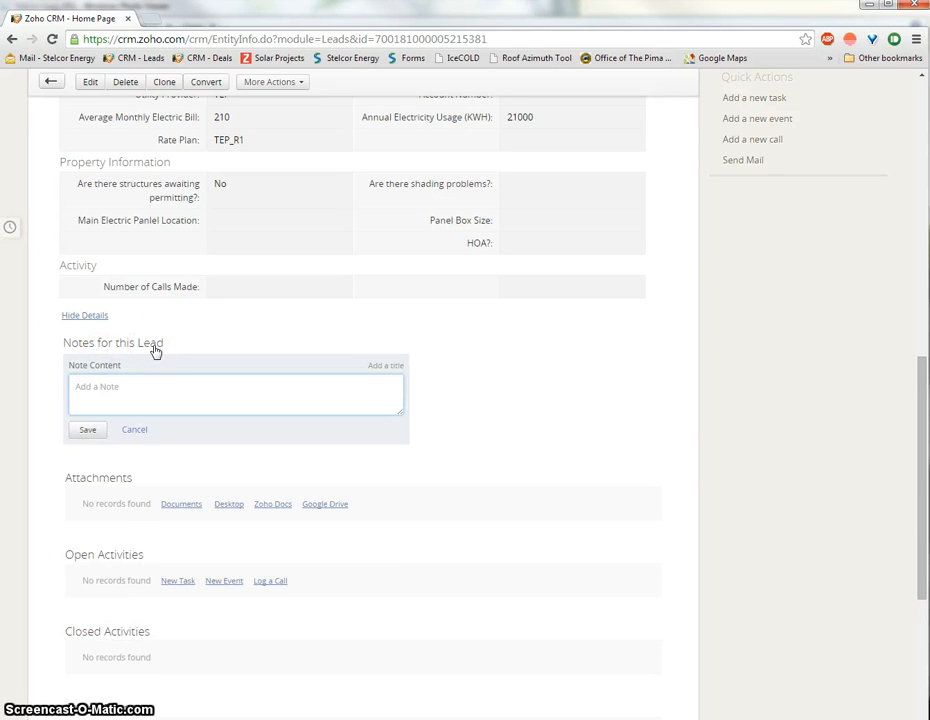
type("Left customer confirmation")
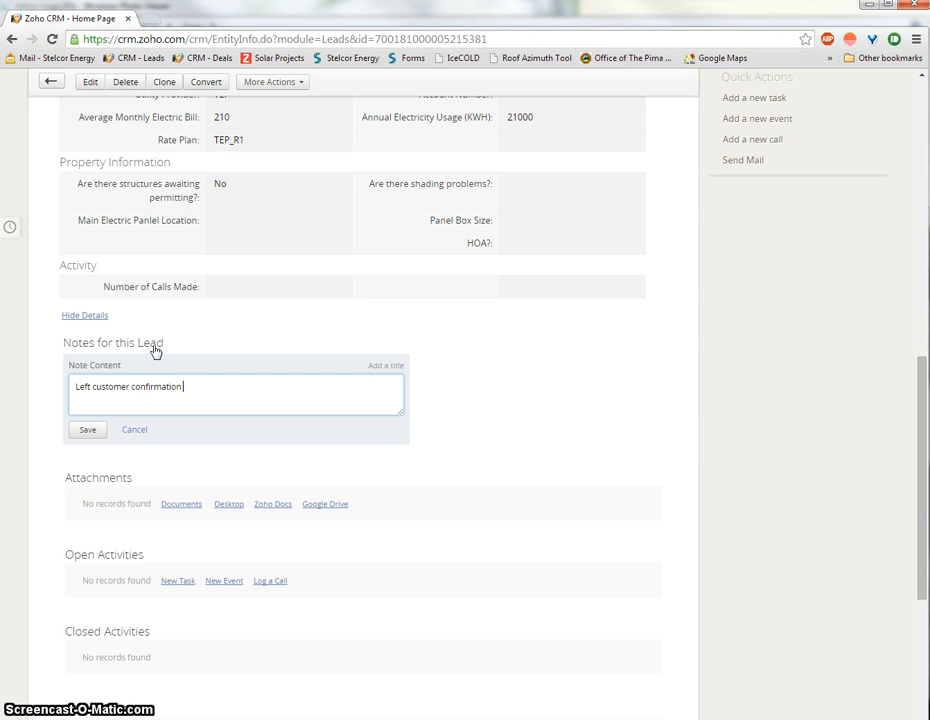
type(" voicemail about meeting.")
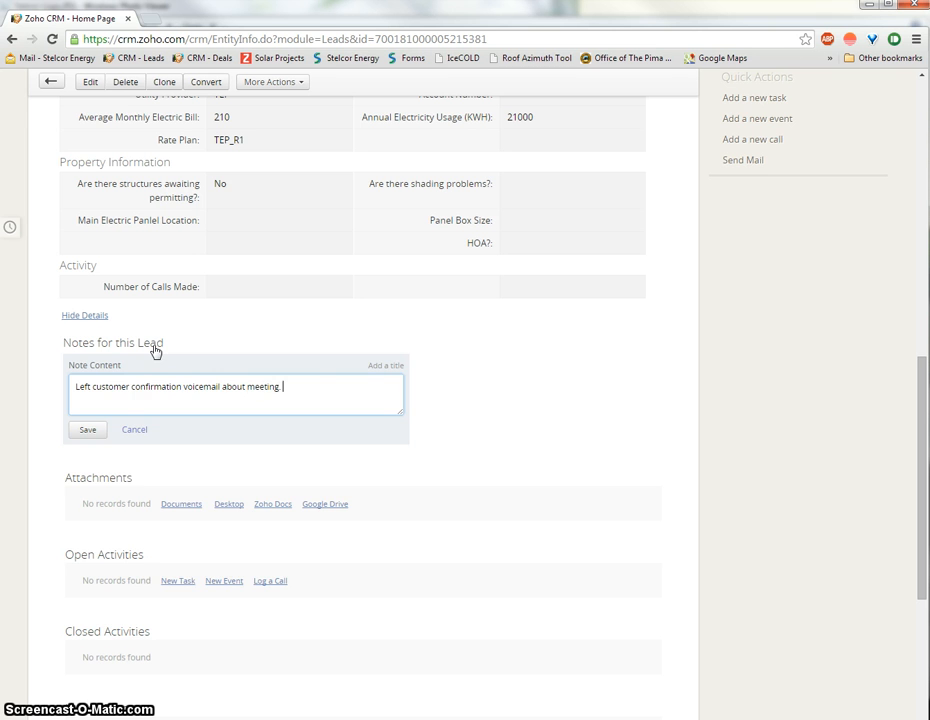
left_click(98, 432)
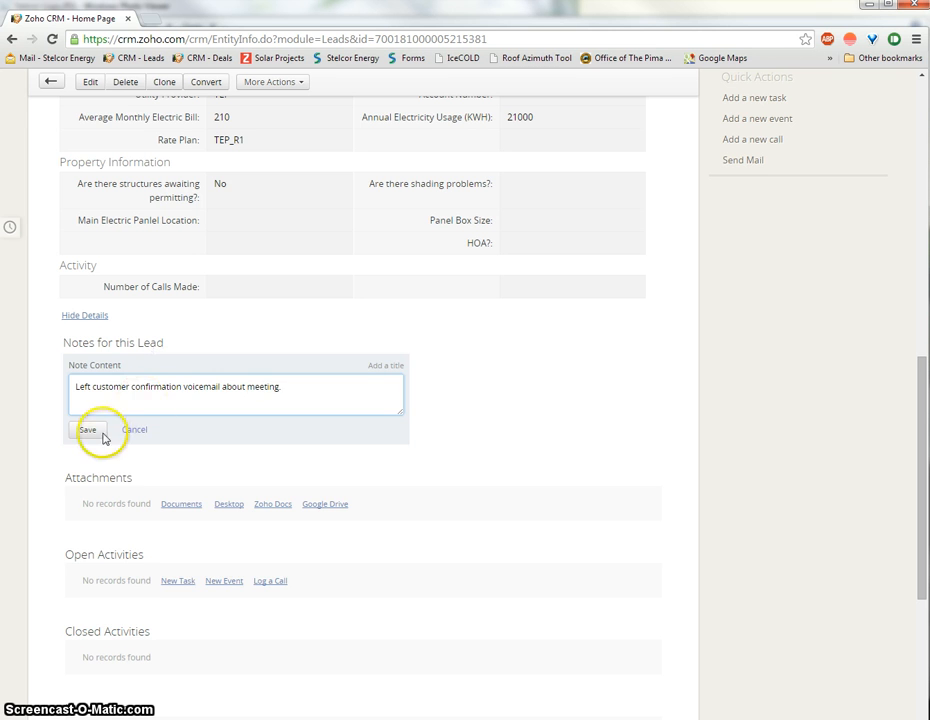
left_click(614, 388)
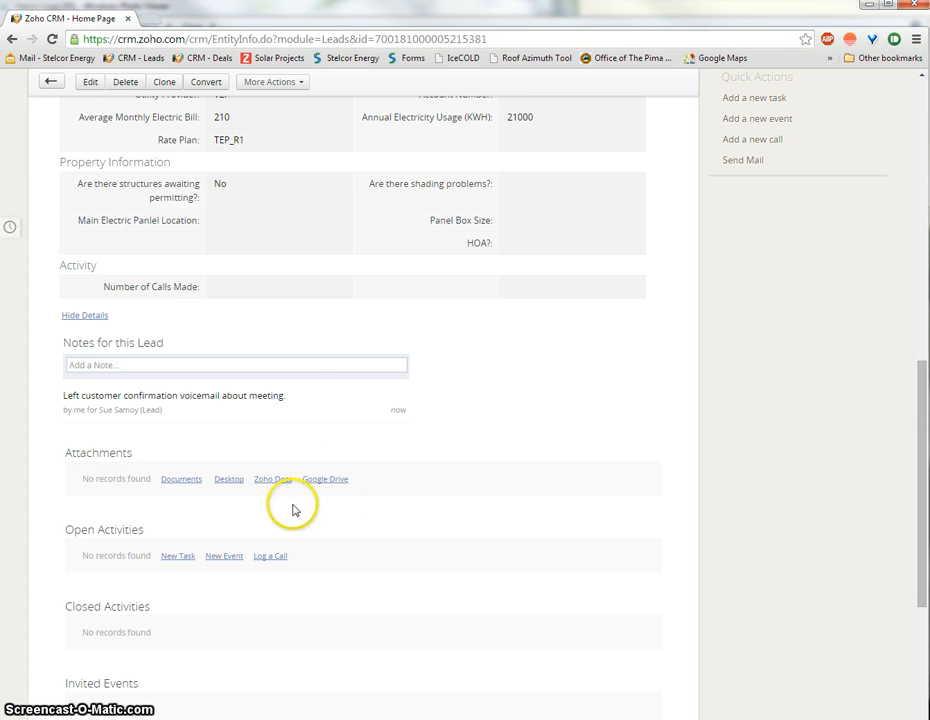
scroll(292, 510, "down", 2)
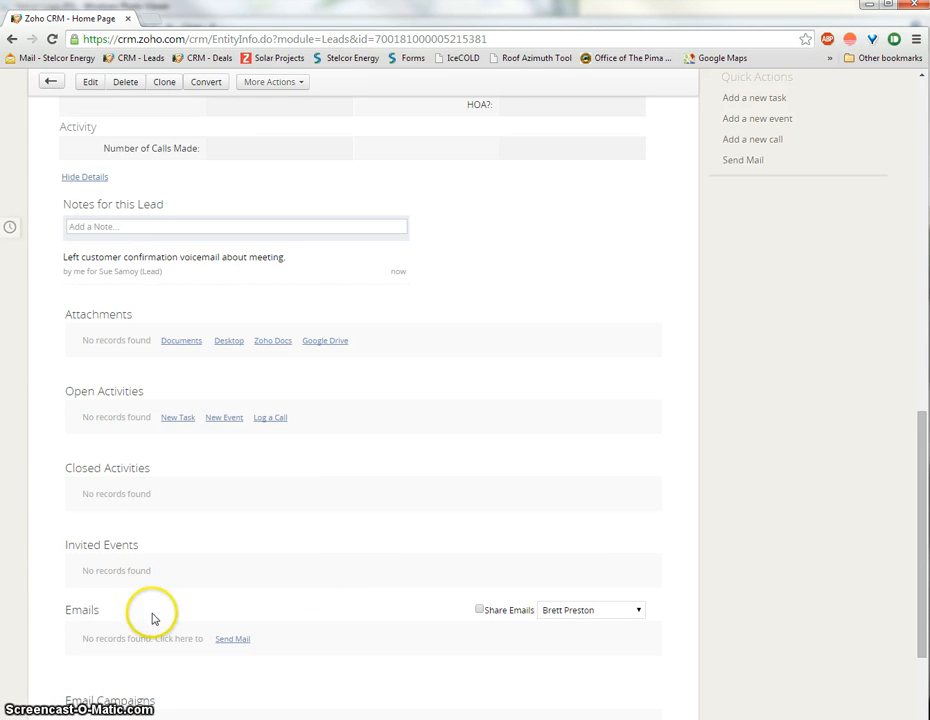
scroll(235, 604, "down", 1)
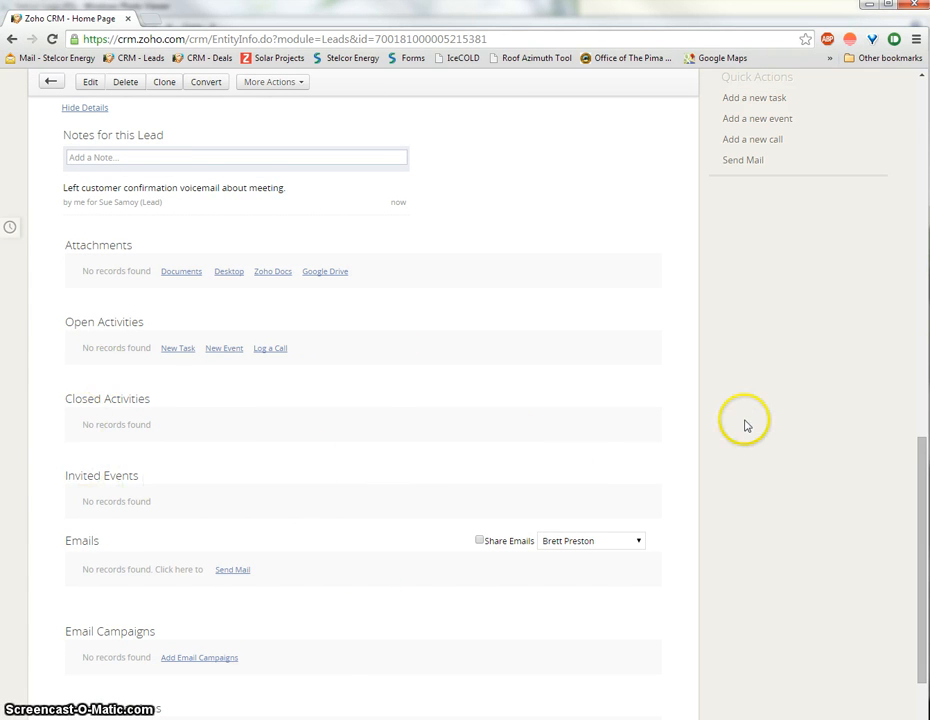
scroll(746, 425, "up", 10)
scroll(750, 425, "up", 1)
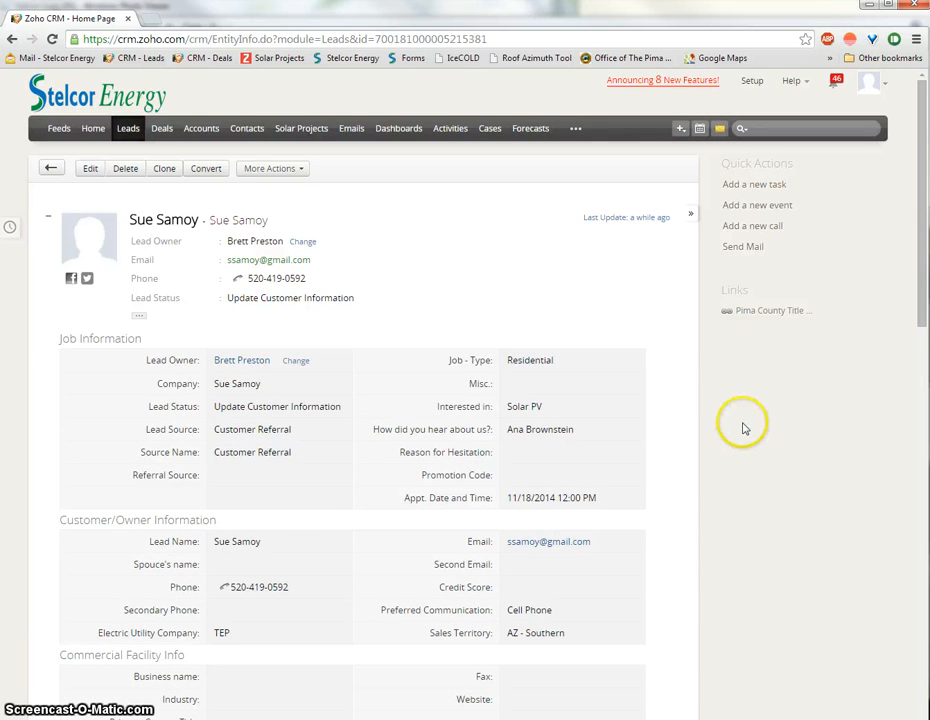
scroll(743, 428, "down", 6)
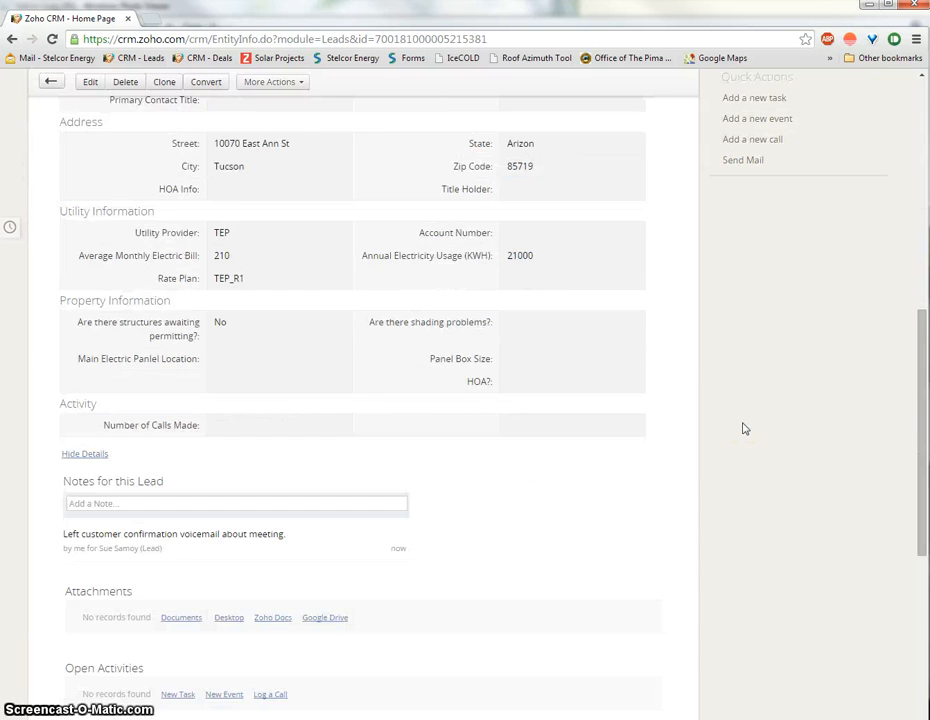
scroll(743, 428, "down", 5)
scroll(743, 428, "up", 1)
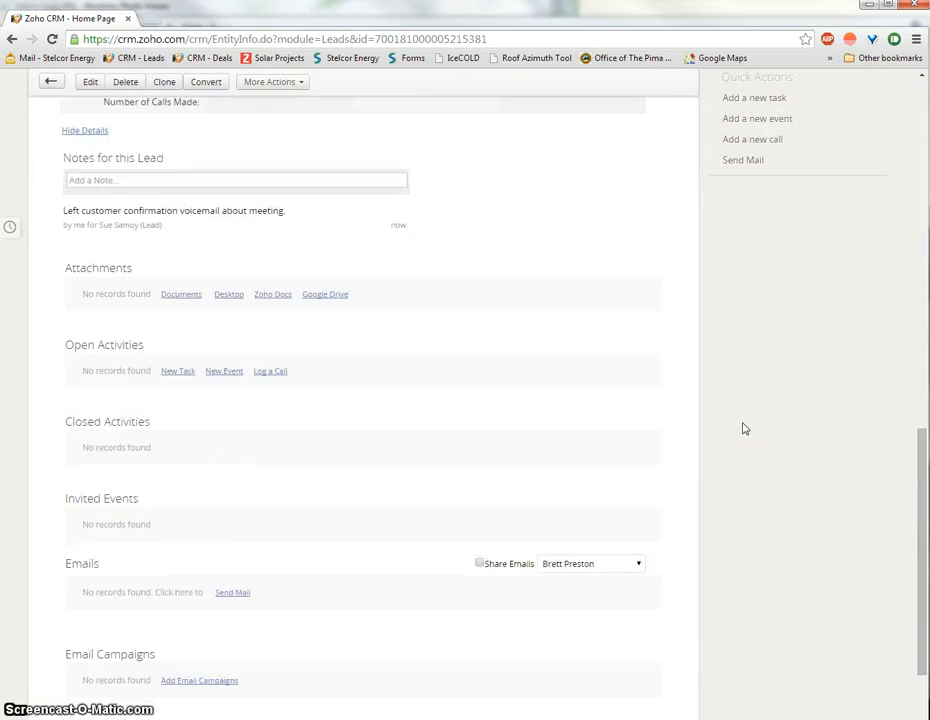
scroll(743, 428, "up", 8)
left_click(744, 416)
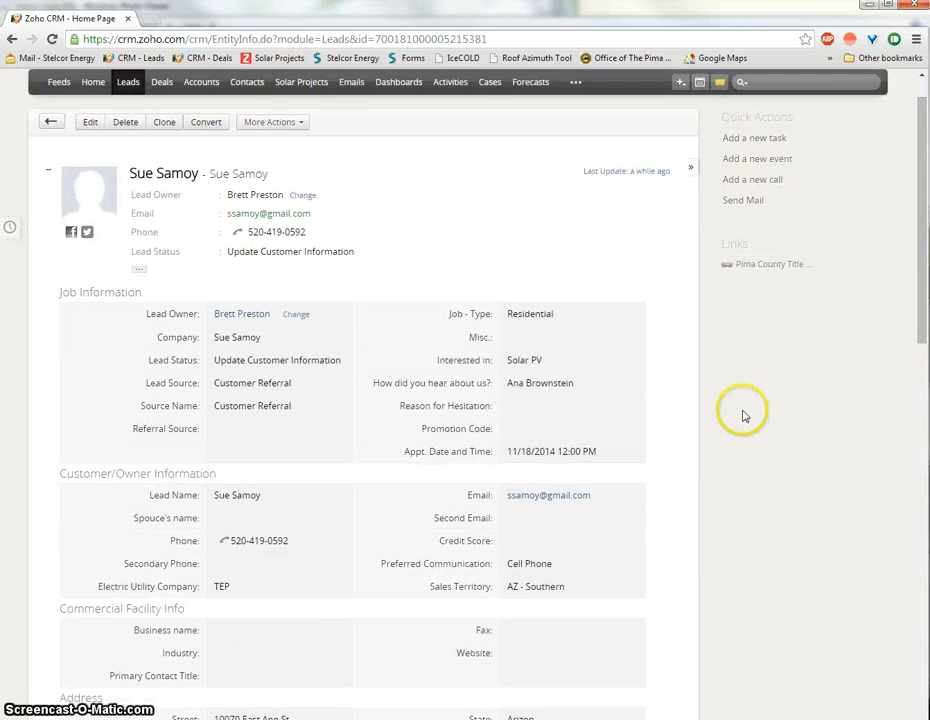
Step: Edit the Lead Status field to Needs Design Sketch and save it
left_click(369, 255)
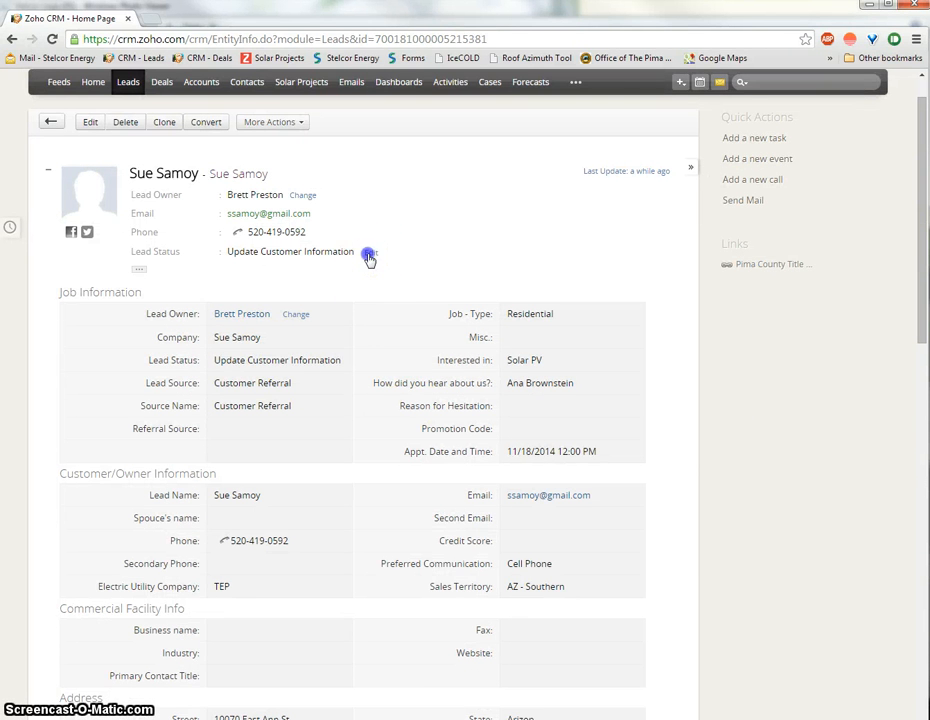
left_click(345, 254)
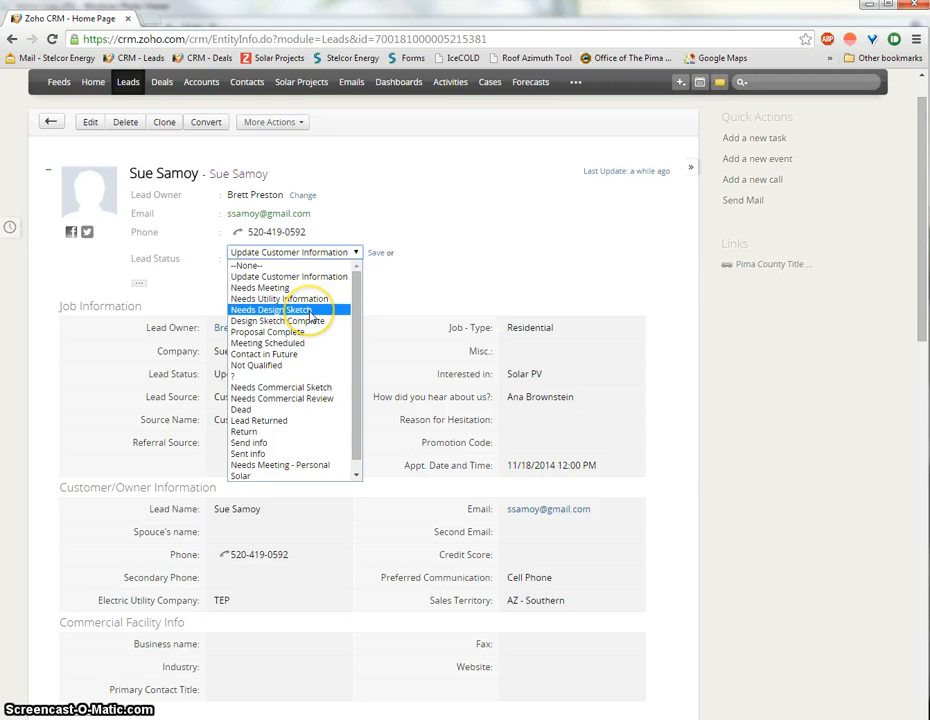
left_click(310, 313)
left_click(376, 253)
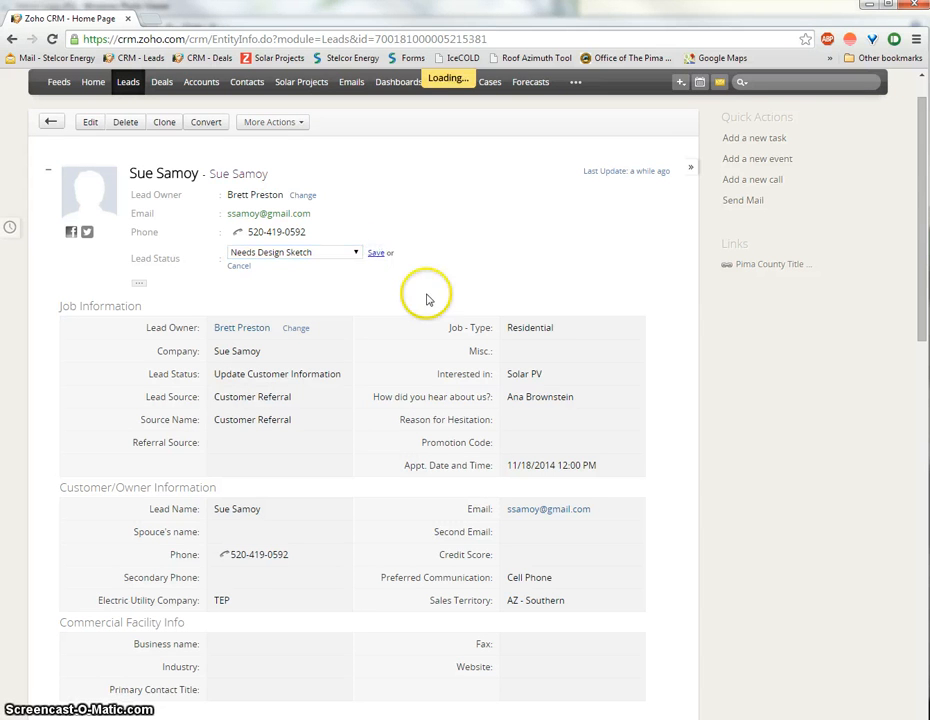
left_click(518, 284)
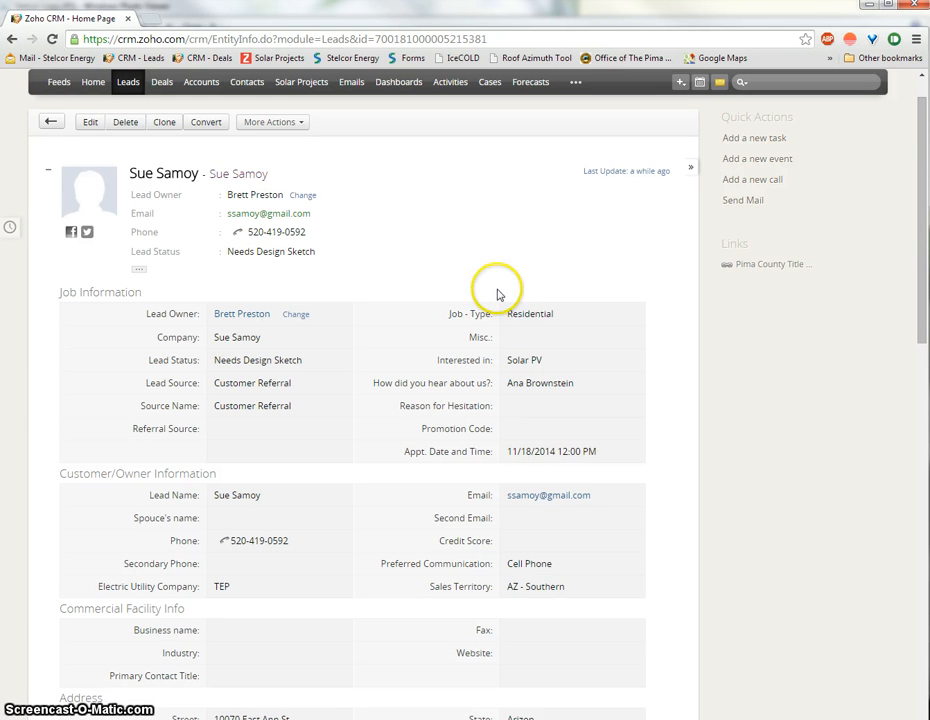
scroll(478, 384, "down", 10)
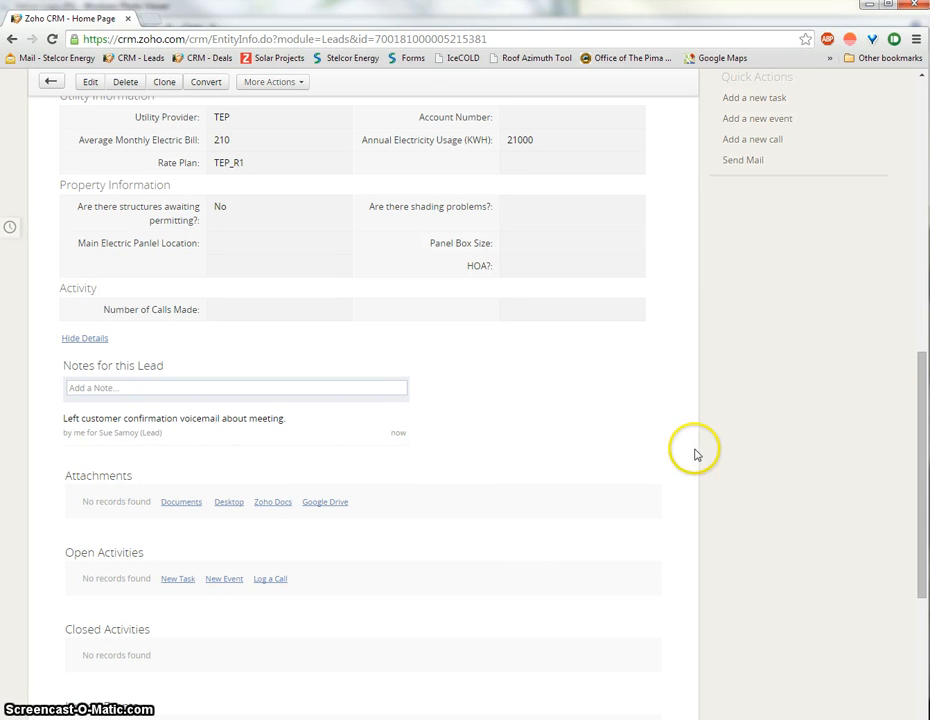
scroll(693, 454, "up", 2)
scroll(693, 454, "up", 5)
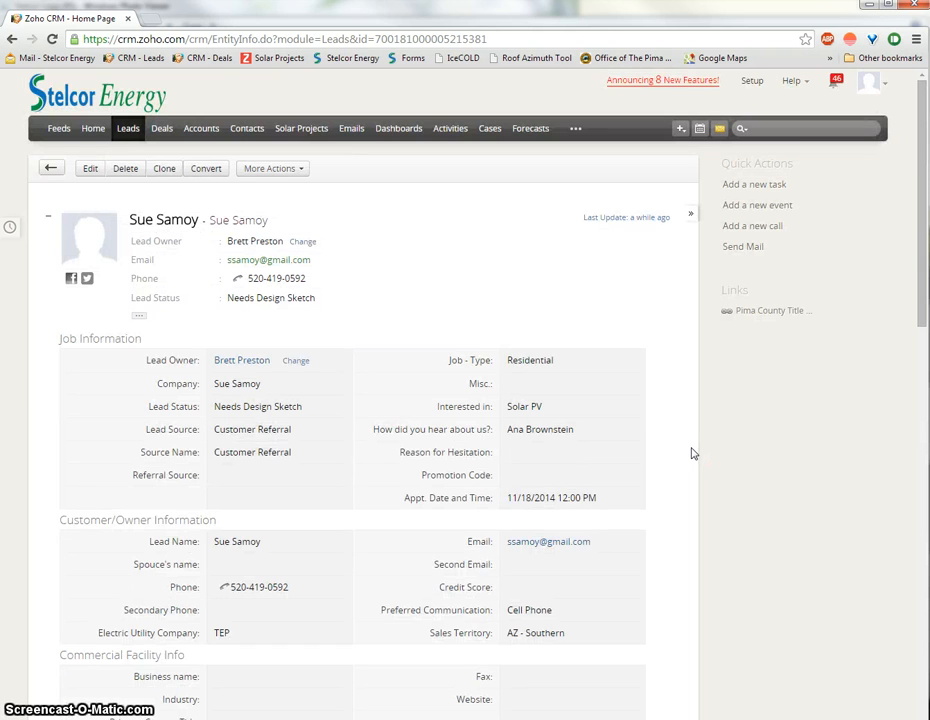